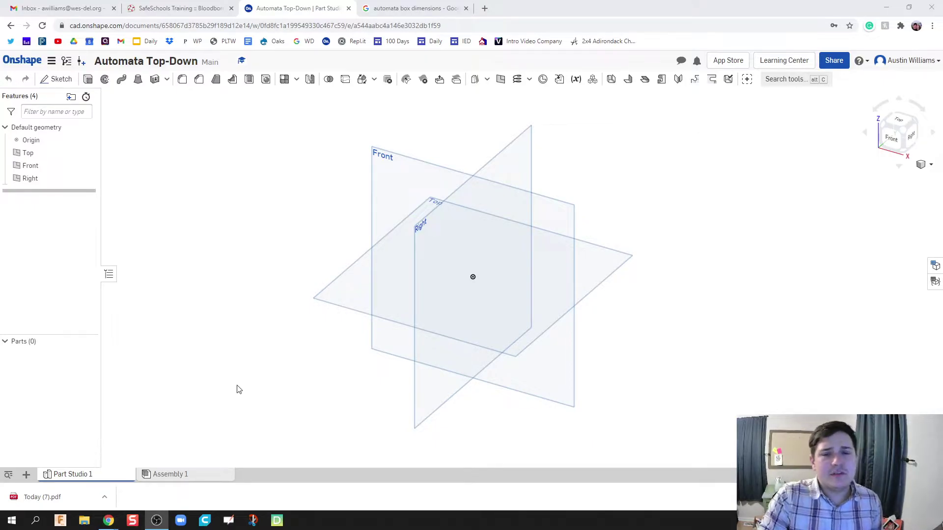
# Step: Start a new sketch on the Top plane and view it normal
pyautogui.moveTo(286, 343); pyautogui.dragTo(268, 344, button='middle')
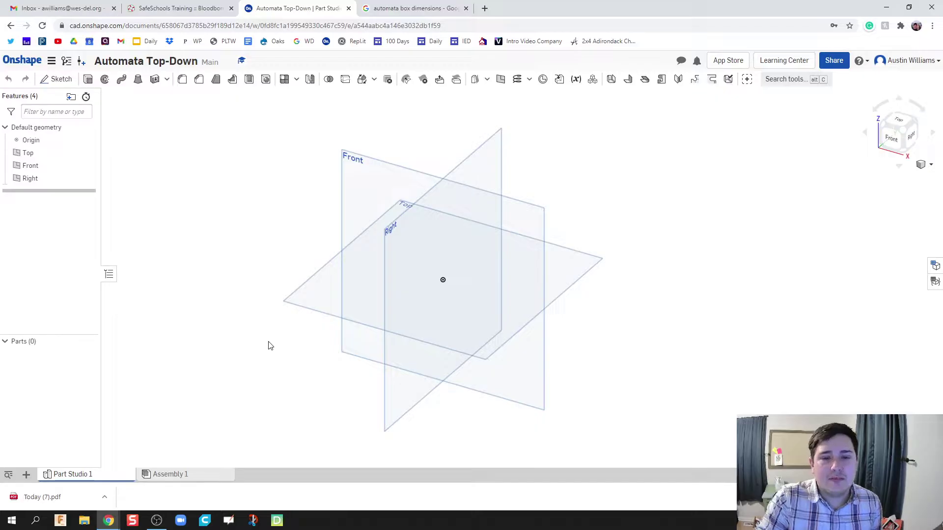
pyautogui.moveTo(268, 345); pyautogui.dragTo(260, 371, button='middle')
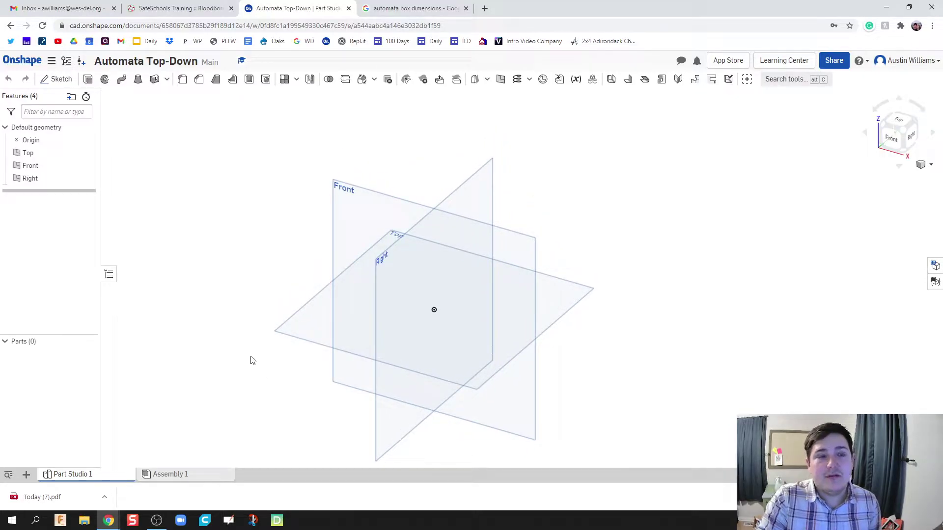
pyautogui.click(56, 79)
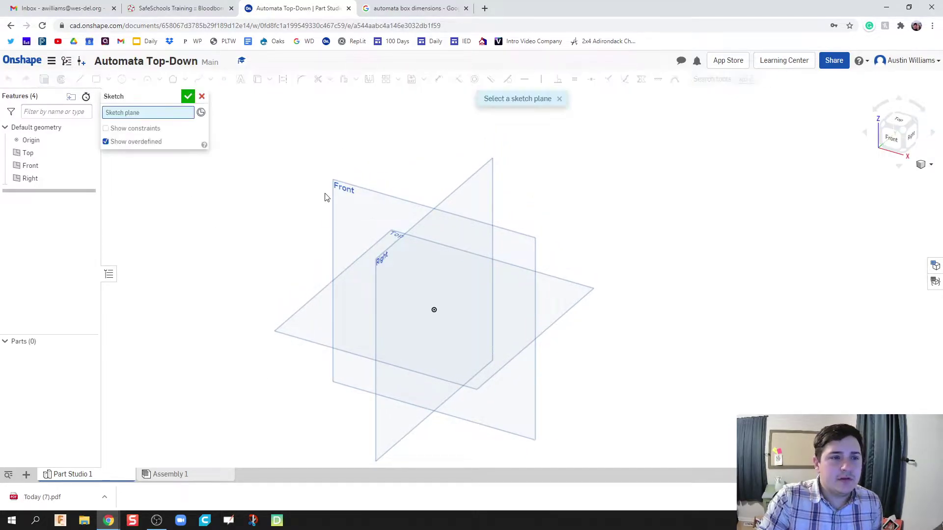
pyautogui.click(301, 330)
pyautogui.rightClick(305, 328)
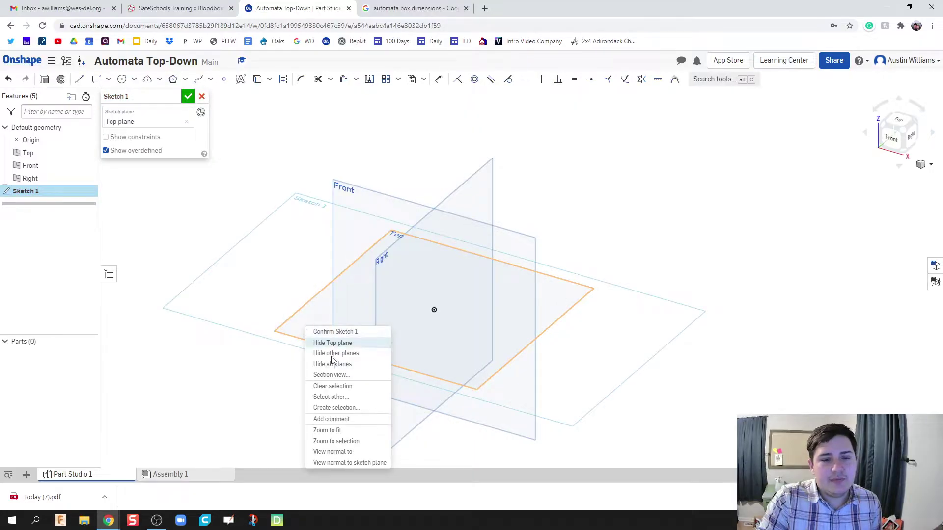
pyautogui.click(335, 454)
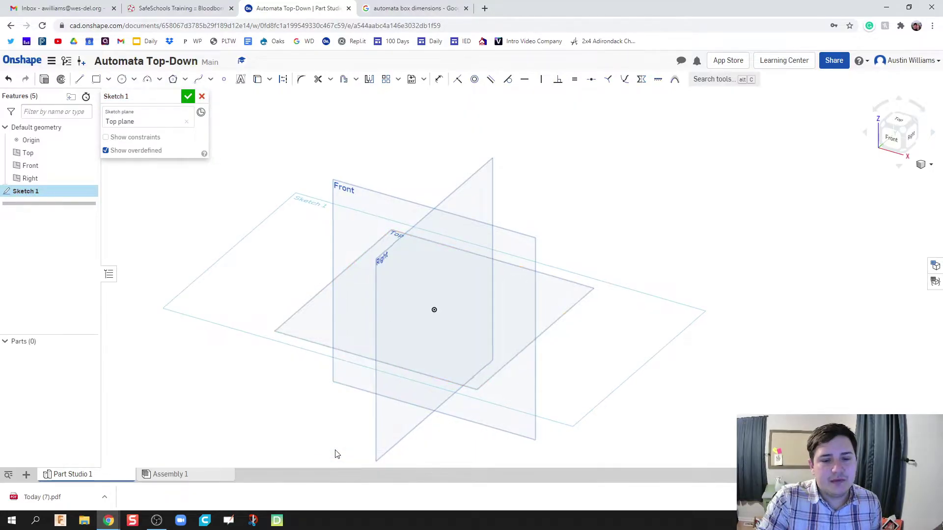
# Step: Draw a centre-point rectangle starting at the origin
pyautogui.click(96, 82)
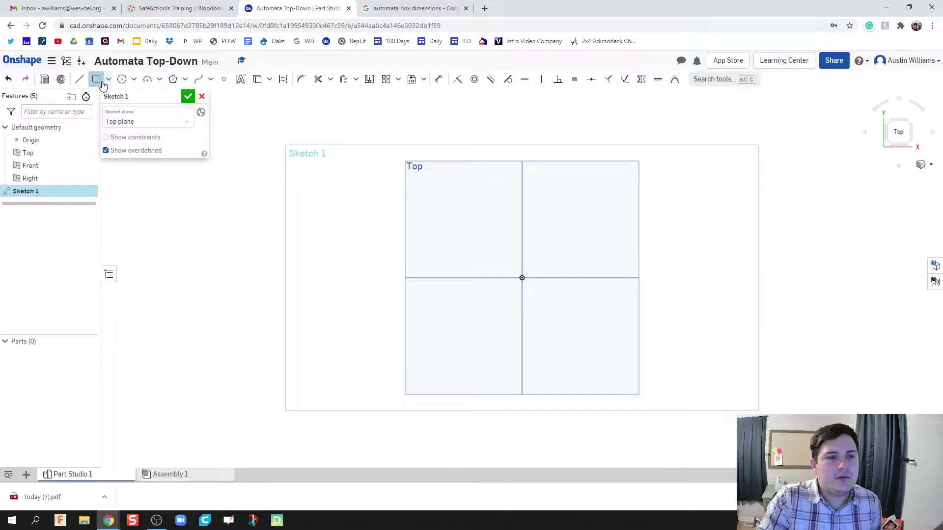
pyautogui.click(108, 80)
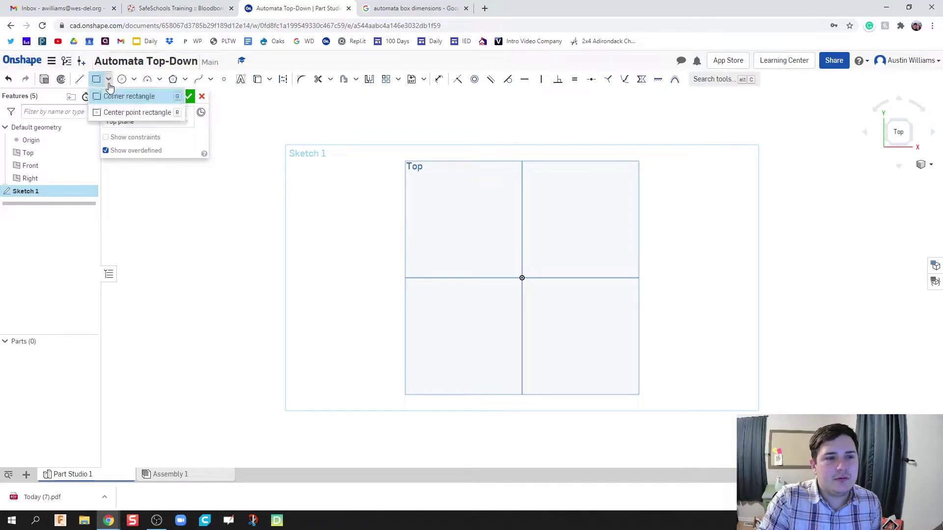
pyautogui.click(113, 114)
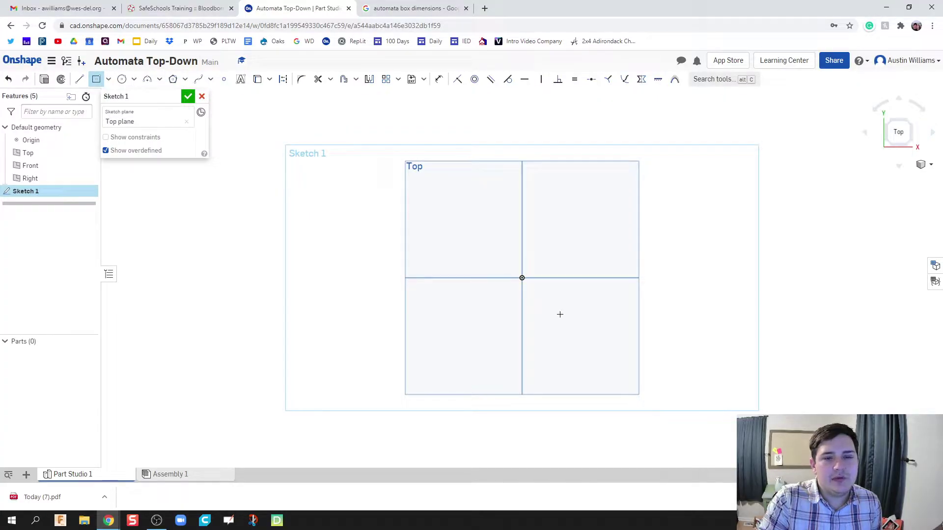
pyautogui.click(522, 279)
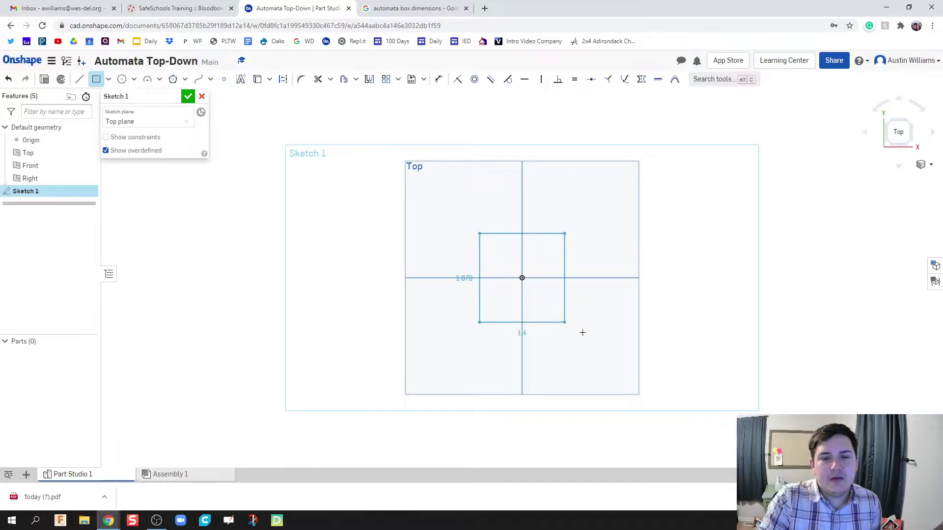
pyautogui.click(616, 348)
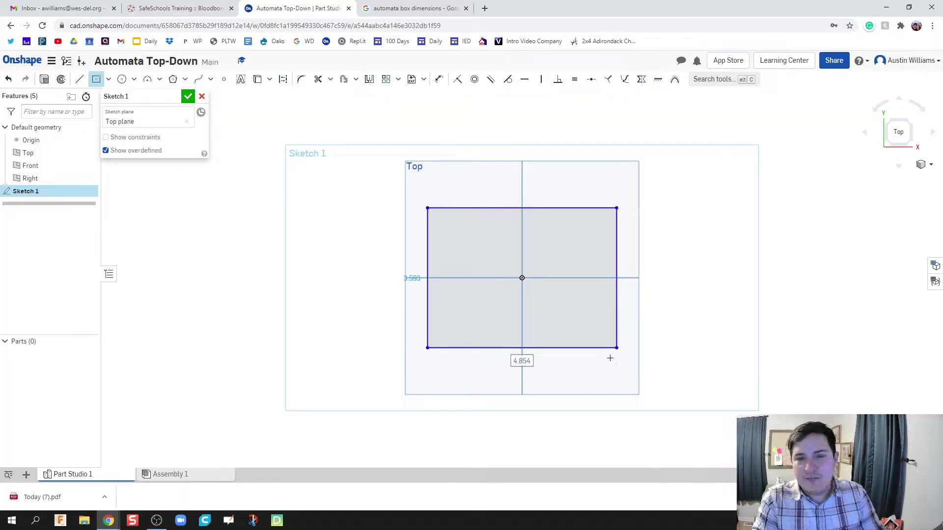
# Step: Dimension the rectangle 4 in tall and 4.5 in wide, then accept the sketch
pyautogui.press('d')
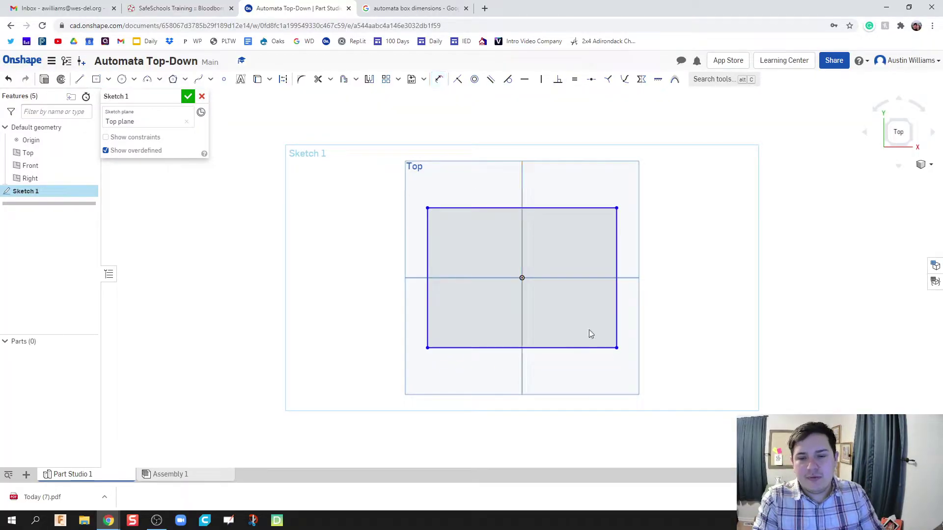
pyautogui.click(615, 255)
pyautogui.click(649, 263)
pyautogui.write('4')
pyautogui.press('Return')
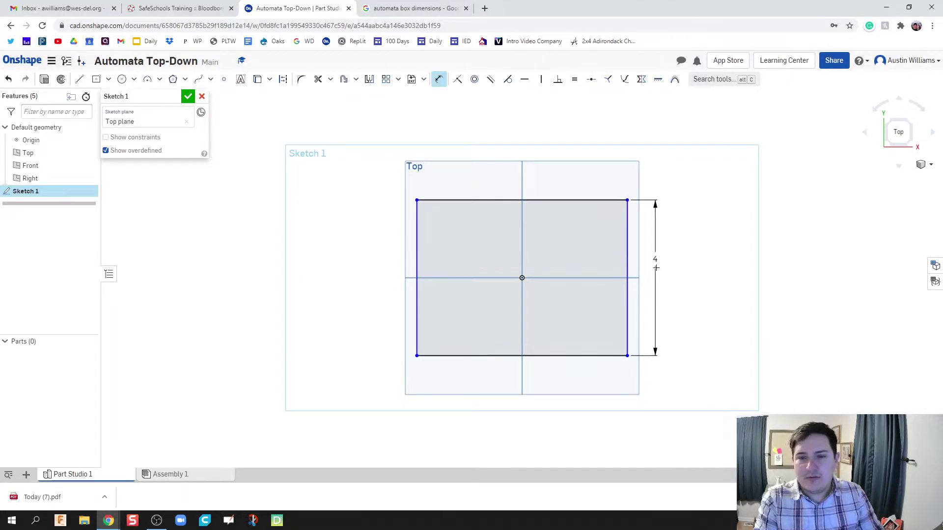
pyautogui.click(509, 356)
pyautogui.click(503, 381)
pyautogui.write('4.5')
pyautogui.press('Return')
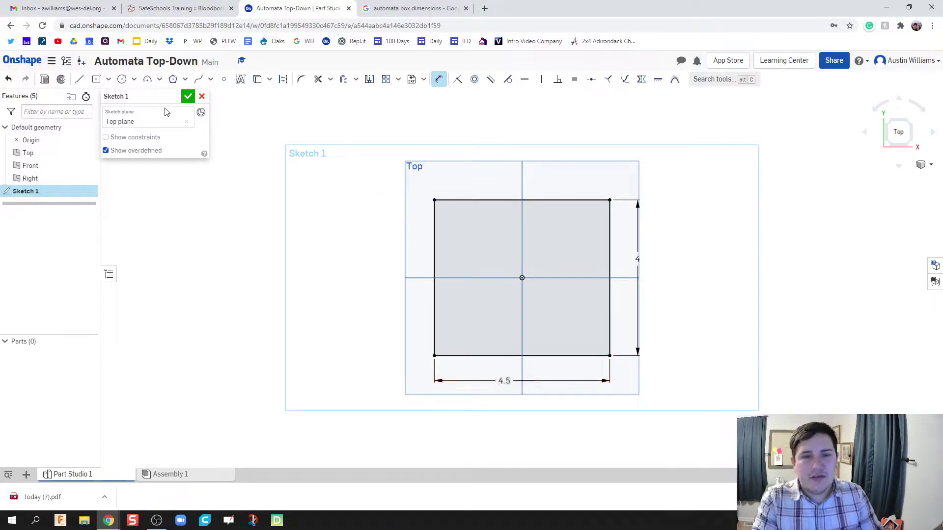
pyautogui.click(188, 96)
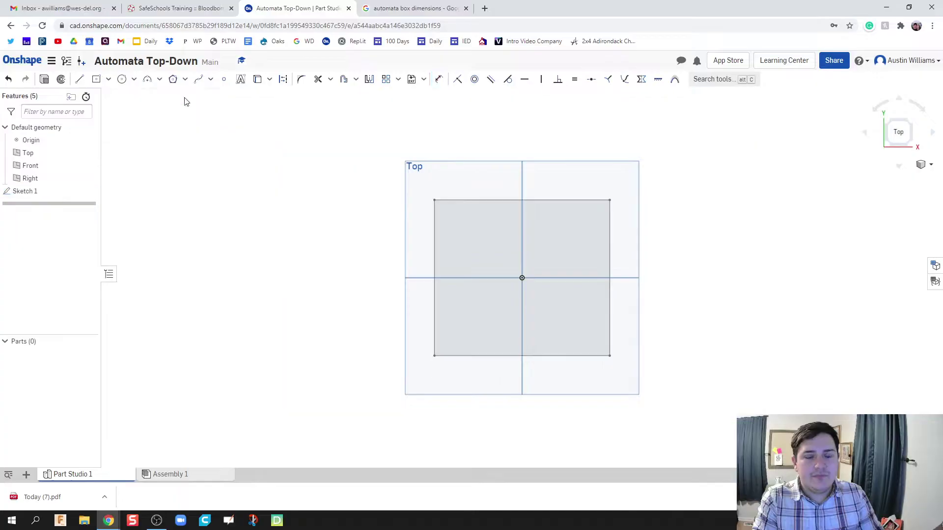
# Step: Switch to an isometric view and hide the Top and Front planes
pyautogui.click(907, 143)
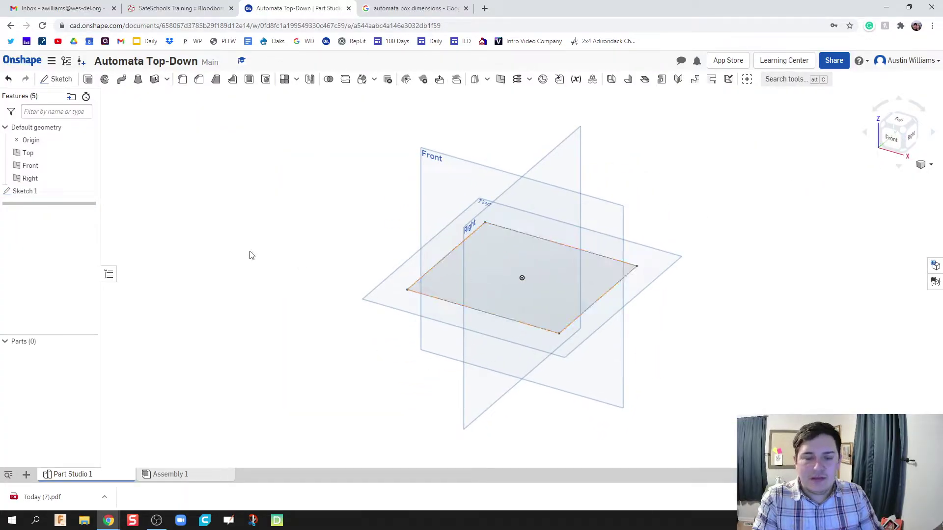
pyautogui.click(88, 153)
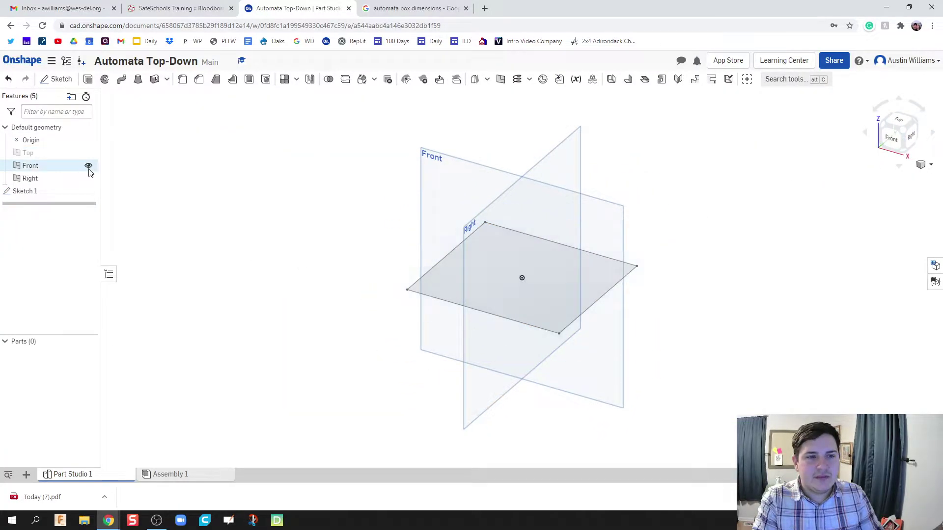
pyautogui.click(88, 166)
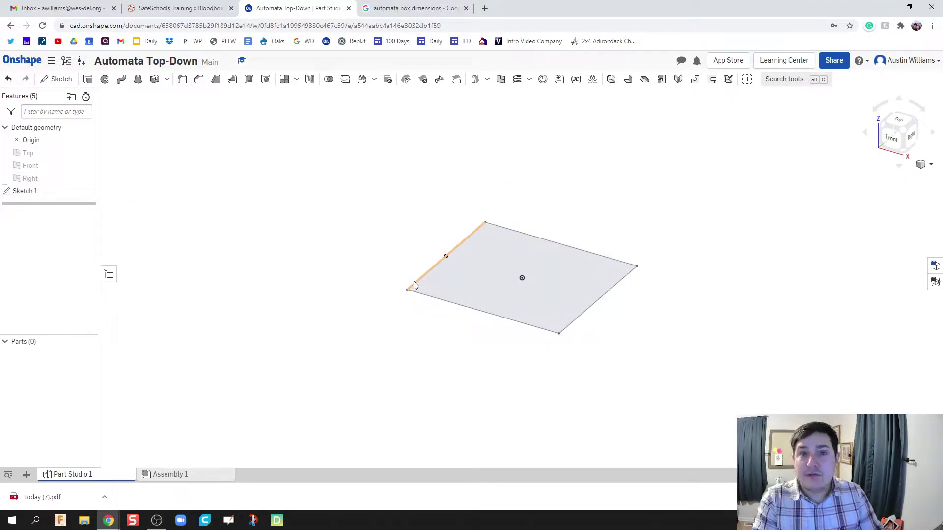
# Step: Extrude the rectangle sketch to a depth of 0.25 in
pyautogui.hotkey('shift', 'e')
pyautogui.click(472, 273)
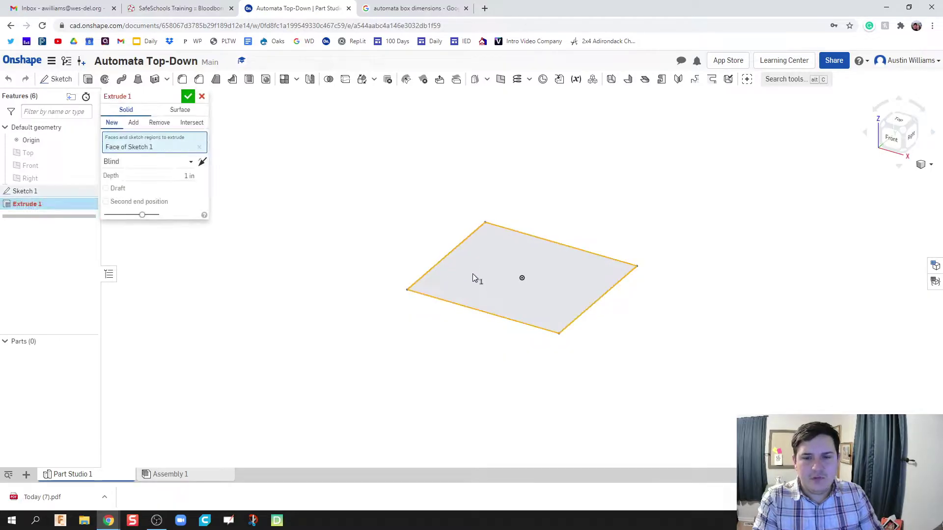
pyautogui.click(183, 177)
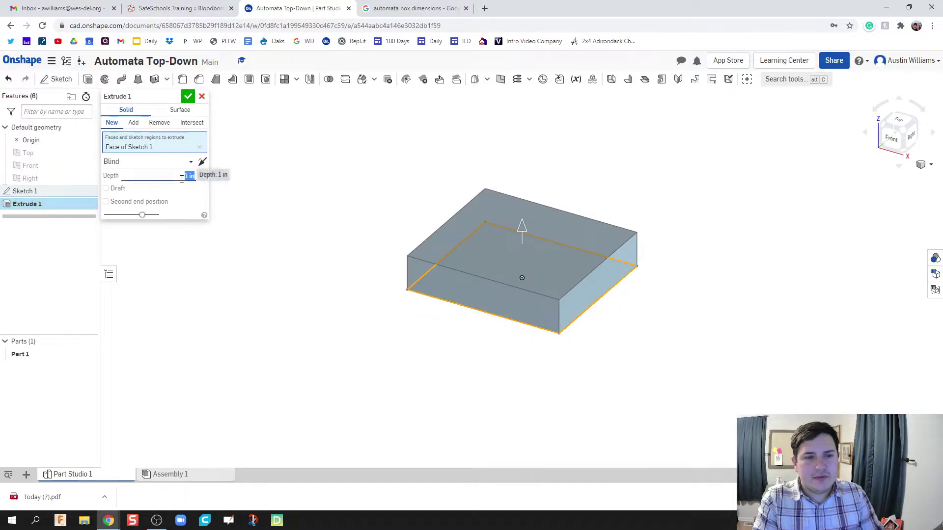
pyautogui.write('.25')
pyautogui.press('Return')
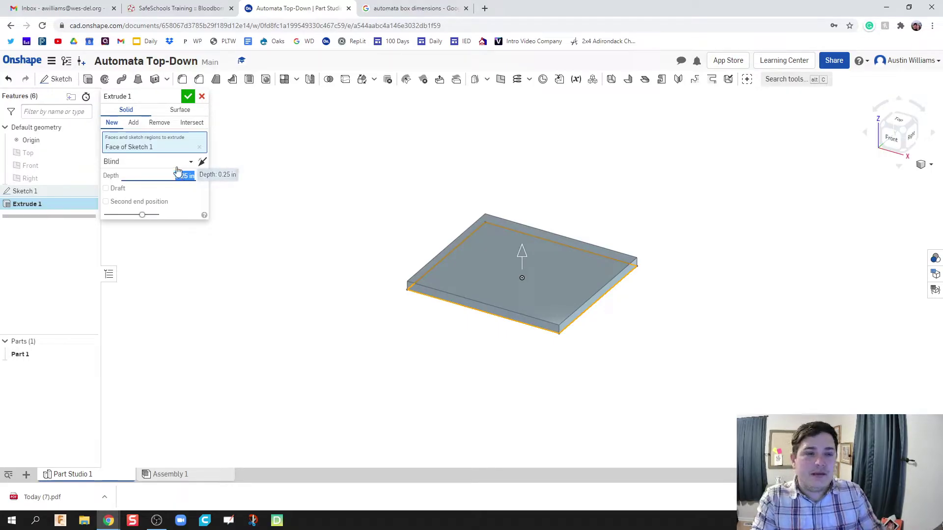
# Step: Commit the extrude and rename Part 1 to 'Bottom'
pyautogui.click(190, 99)
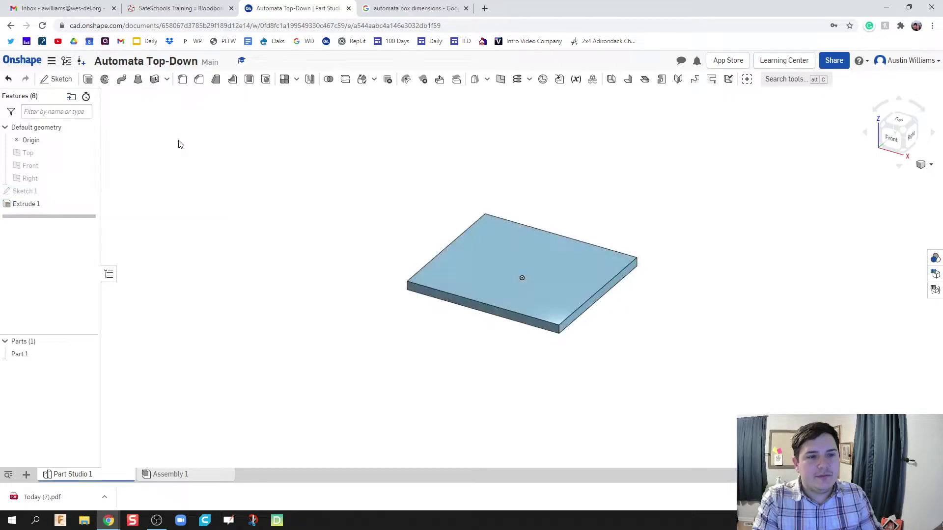
pyautogui.rightClick(37, 356)
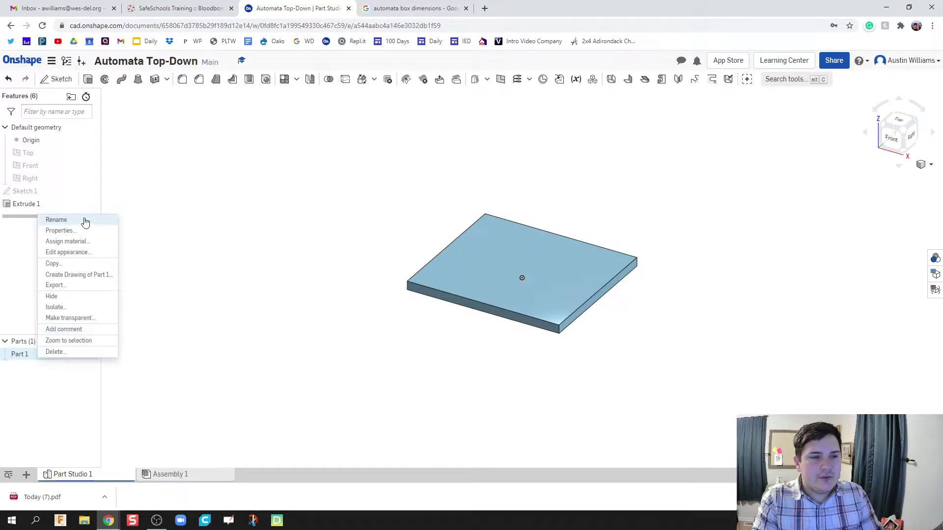
pyautogui.click(56, 220)
pyautogui.write('Bottom')
pyautogui.press('Return')
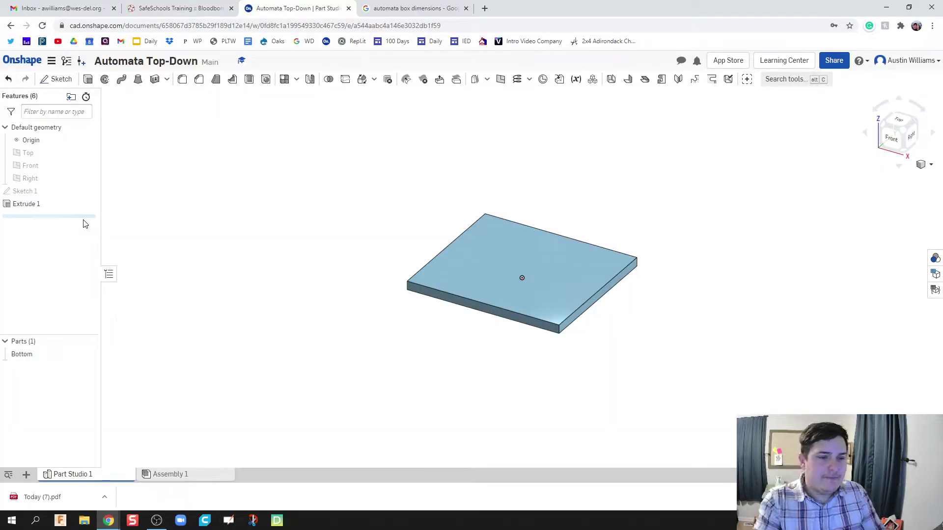
# Step: Assign Medium Density Fiberboard (MDF) material to the Bottom part
pyautogui.rightClick(45, 357)
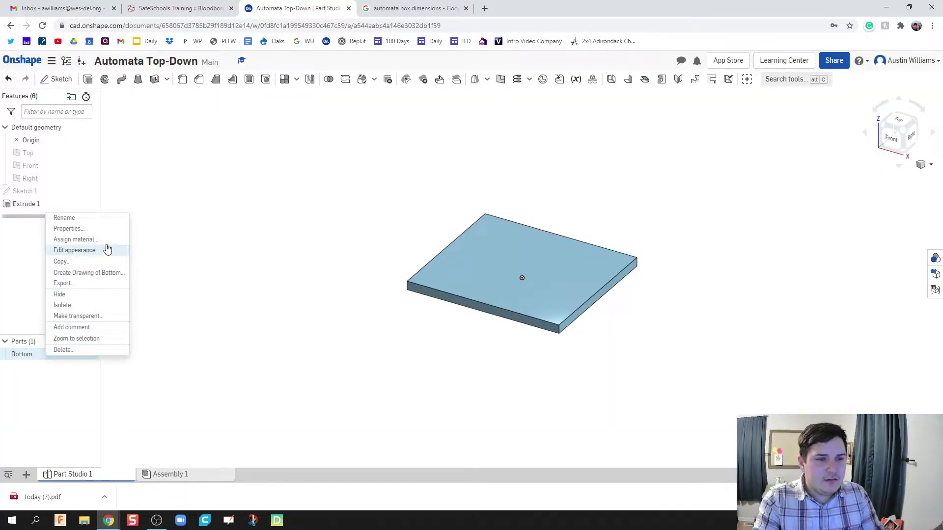
pyautogui.click(100, 239)
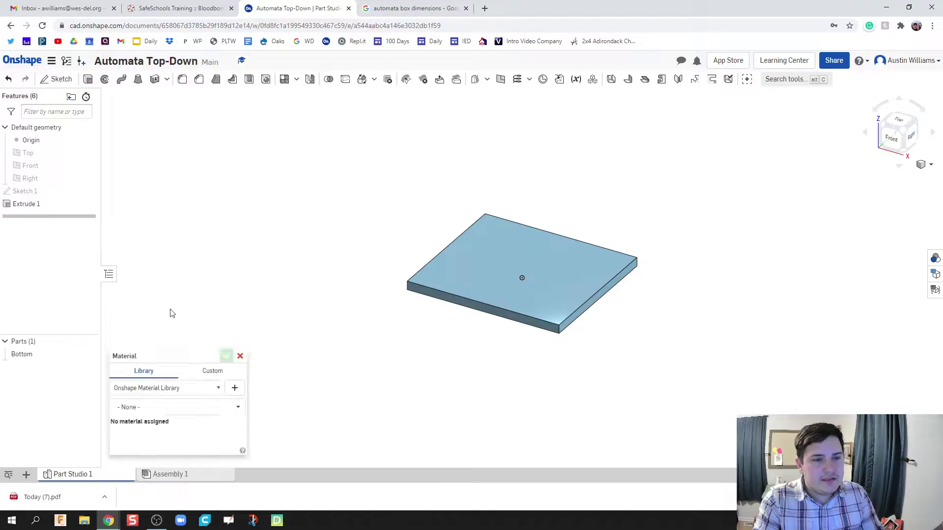
pyautogui.click(179, 408)
pyautogui.write('M')
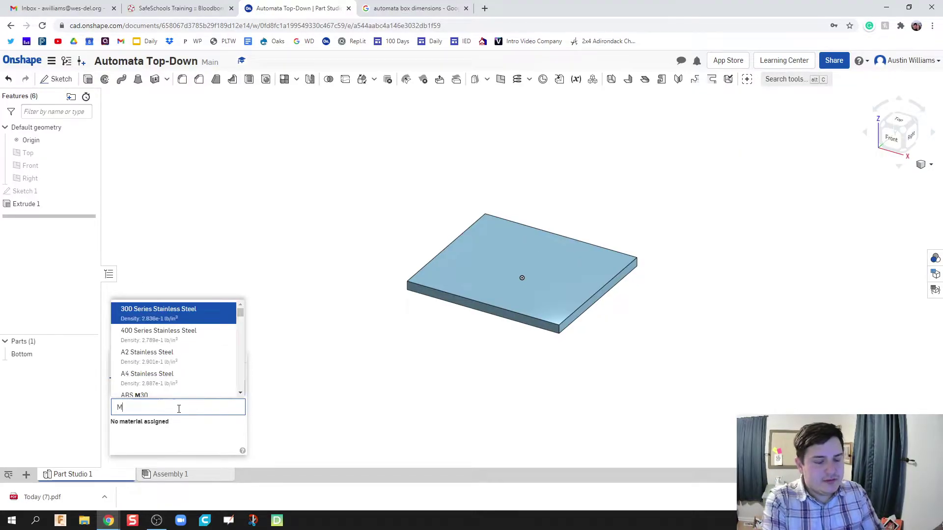
pyautogui.write('DF')
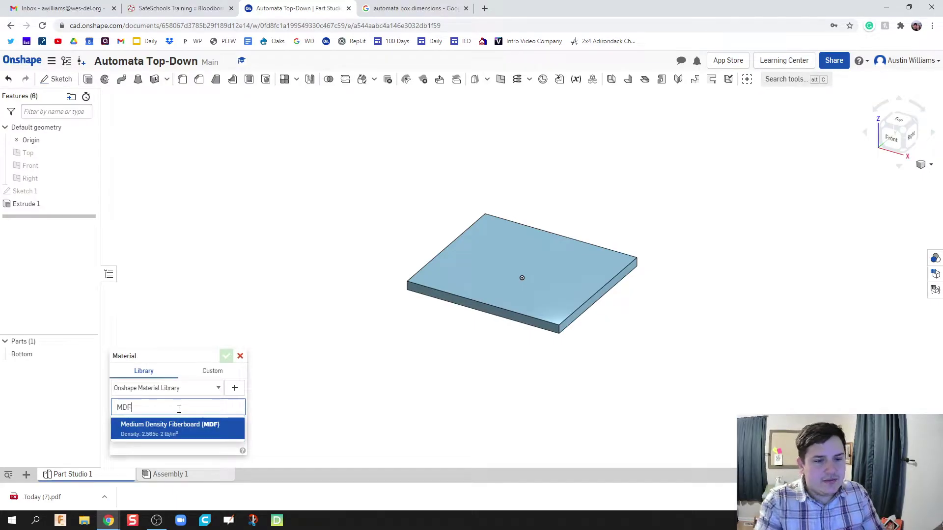
pyautogui.click(204, 432)
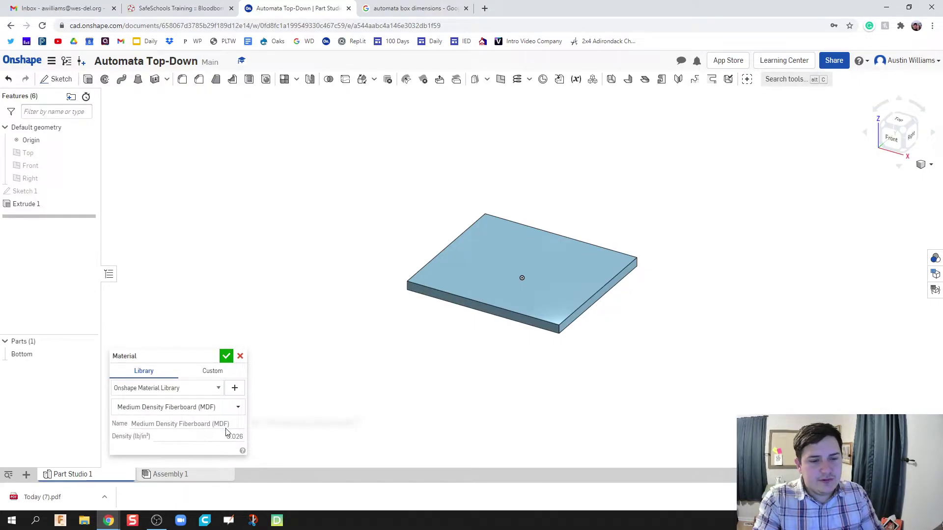
pyautogui.click(225, 356)
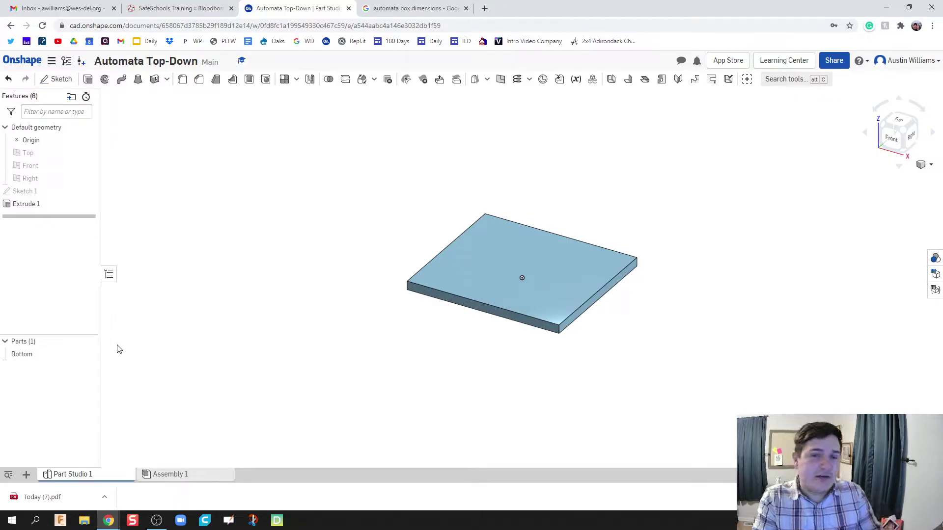
# Step: Change the Bottom part's appearance to the tan colour EBCCA7
pyautogui.rightClick(77, 356)
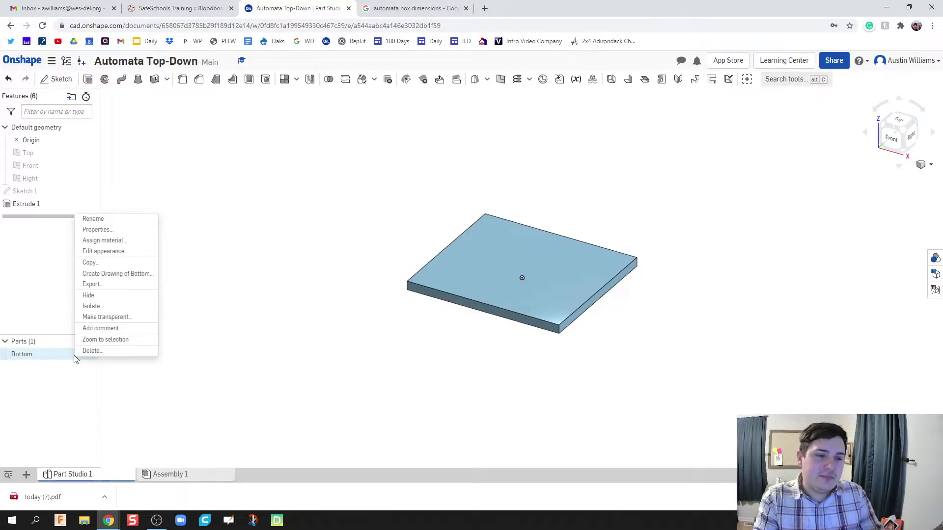
pyautogui.click(109, 252)
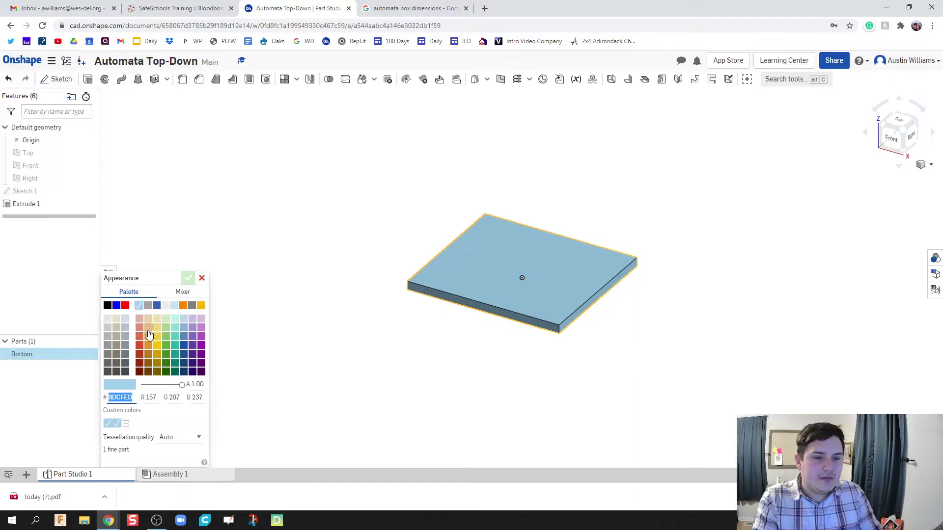
pyautogui.click(148, 320)
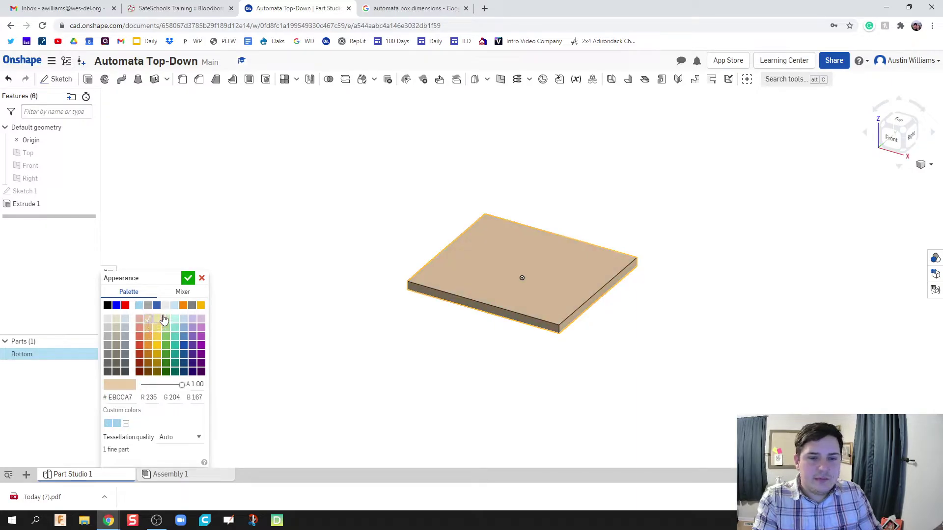
pyautogui.click(188, 278)
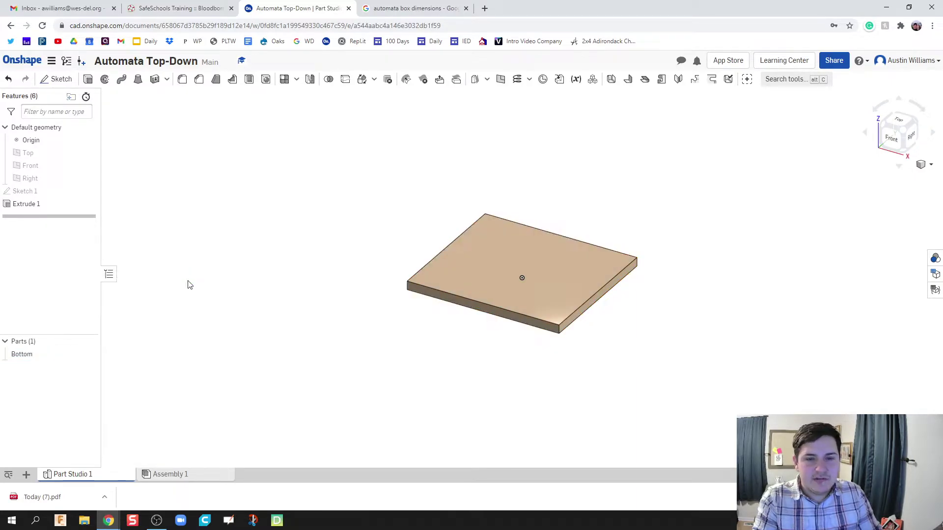
pyautogui.moveTo(408, 387); pyautogui.dragTo(378, 419, button='middle')
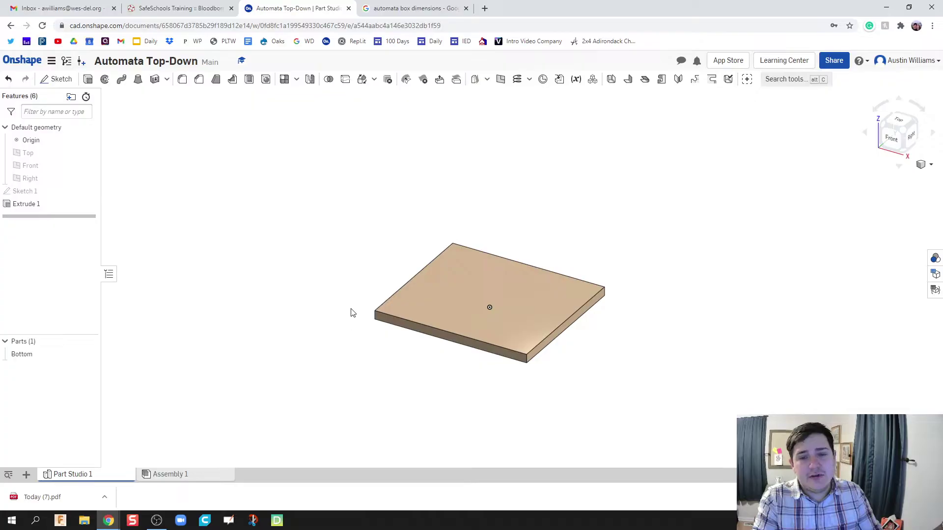
pyautogui.moveTo(350, 300); pyautogui.dragTo(394, 310, button='middle')
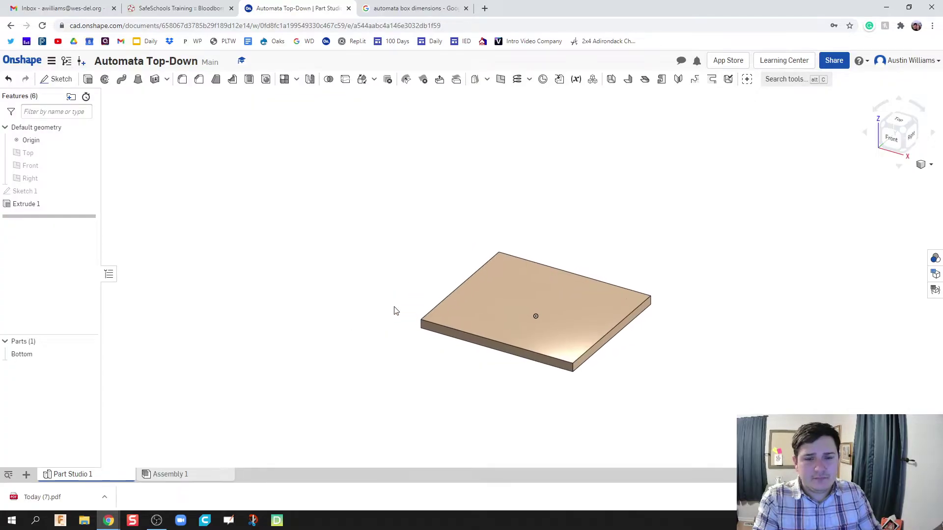
# Step: Start a new sketch on the plate's top face, viewed normal
pyautogui.click(56, 79)
pyautogui.click(497, 324)
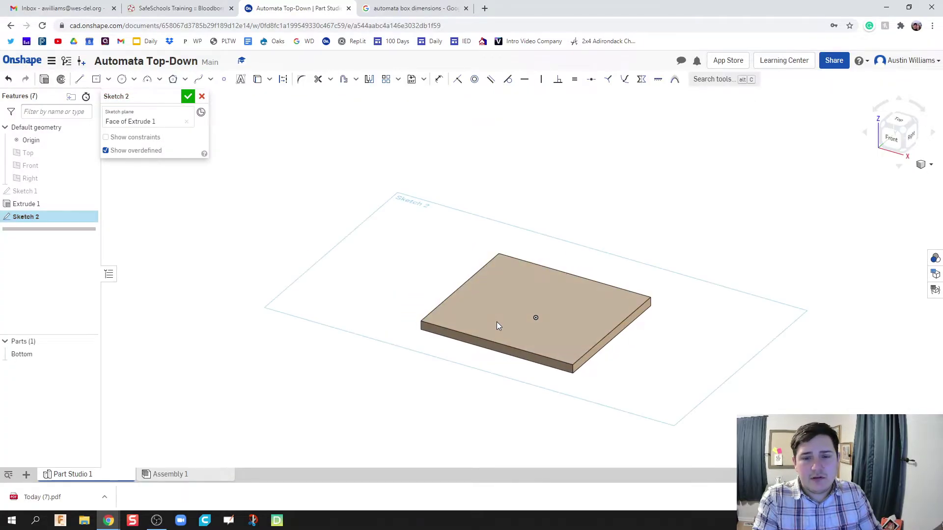
pyautogui.rightClick(497, 325)
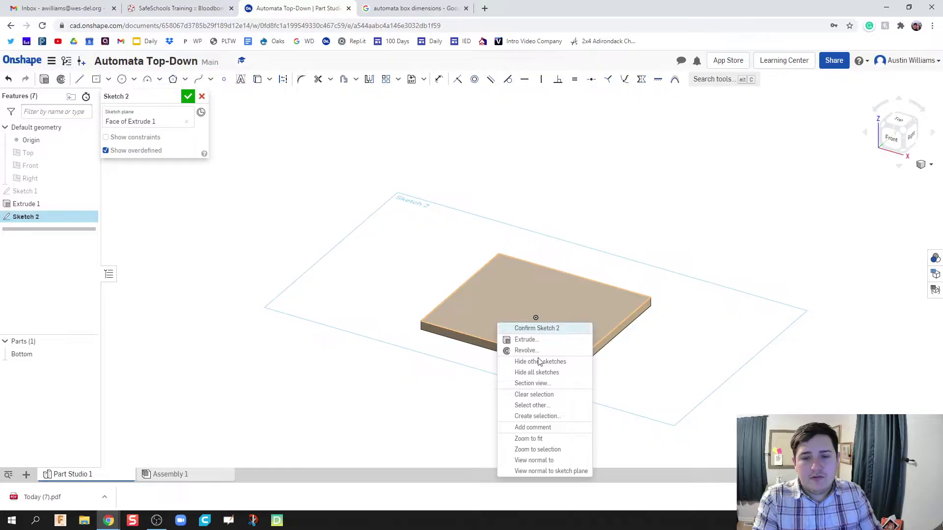
pyautogui.click(554, 459)
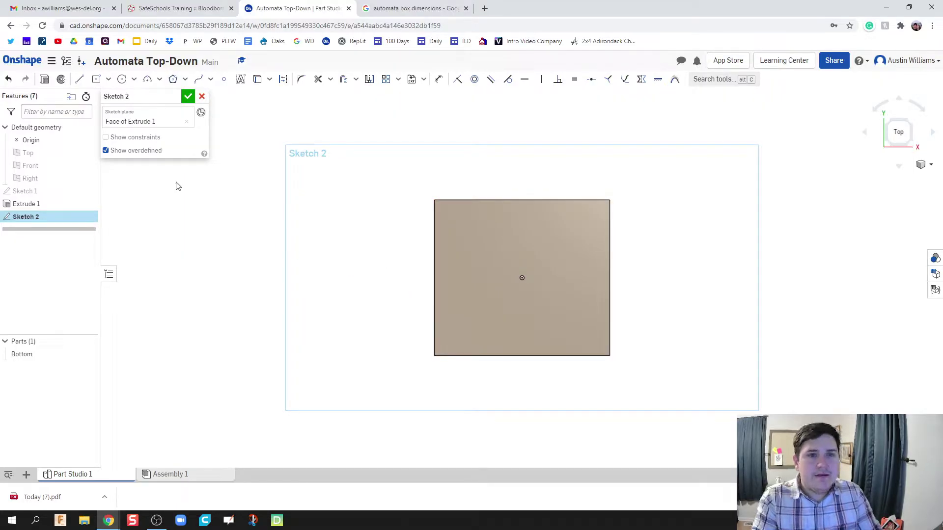
# Step: Draw corner rectangles for the left and right edge strips
pyautogui.click(96, 80)
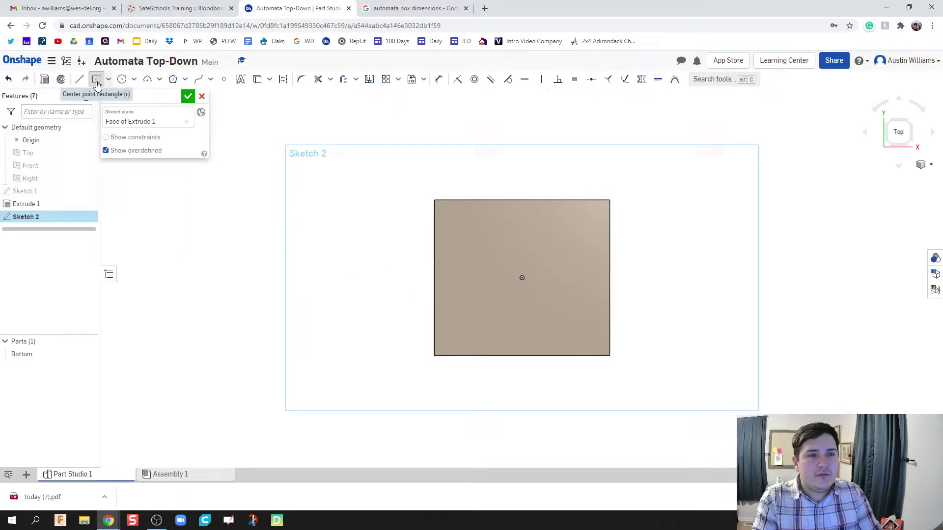
pyautogui.click(435, 200)
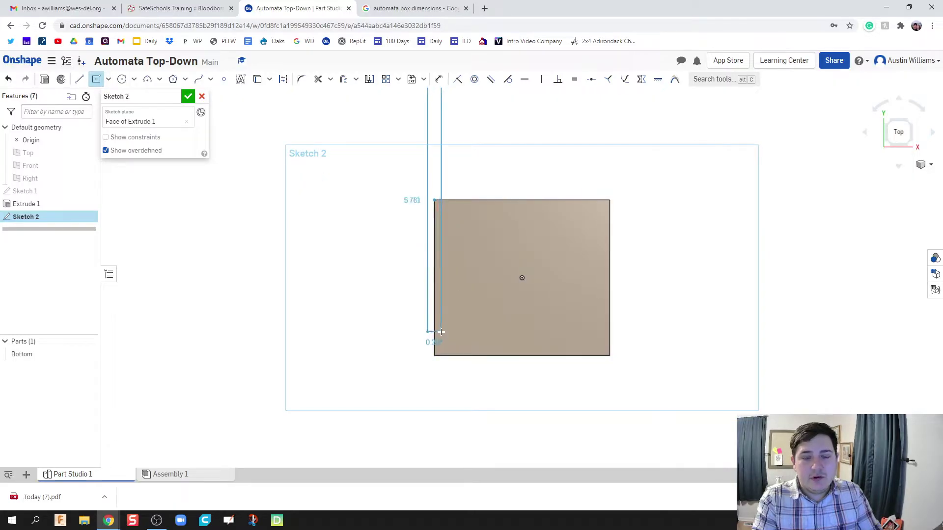
pyautogui.press('Escape')
pyautogui.click(108, 79)
pyautogui.click(108, 97)
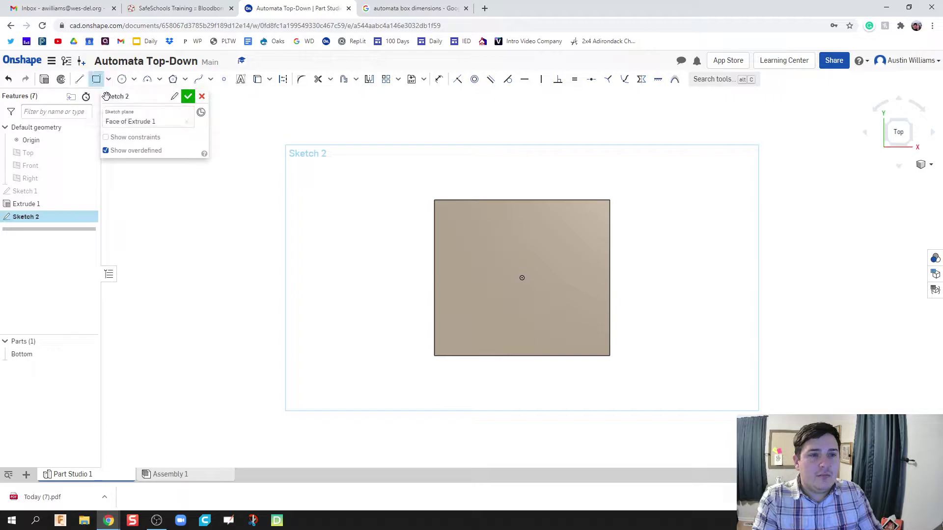
pyautogui.click(435, 201)
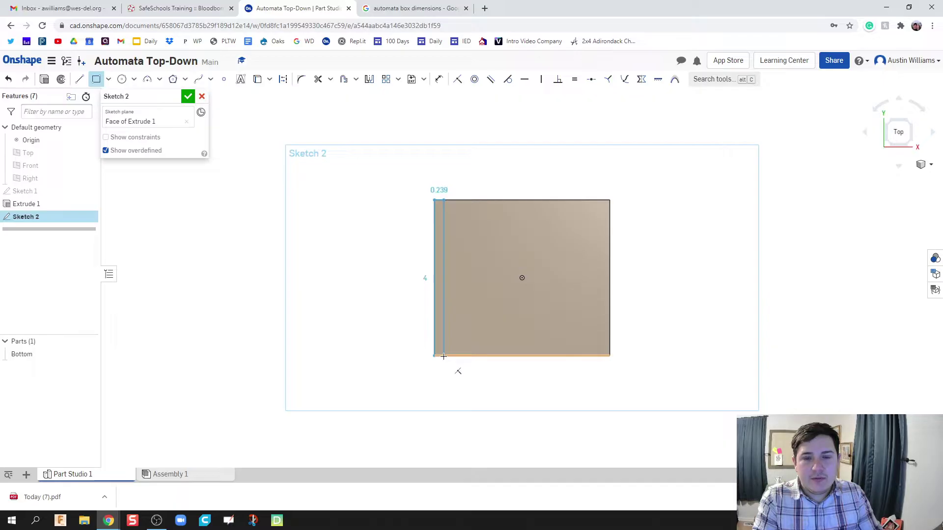
pyautogui.click(443, 357)
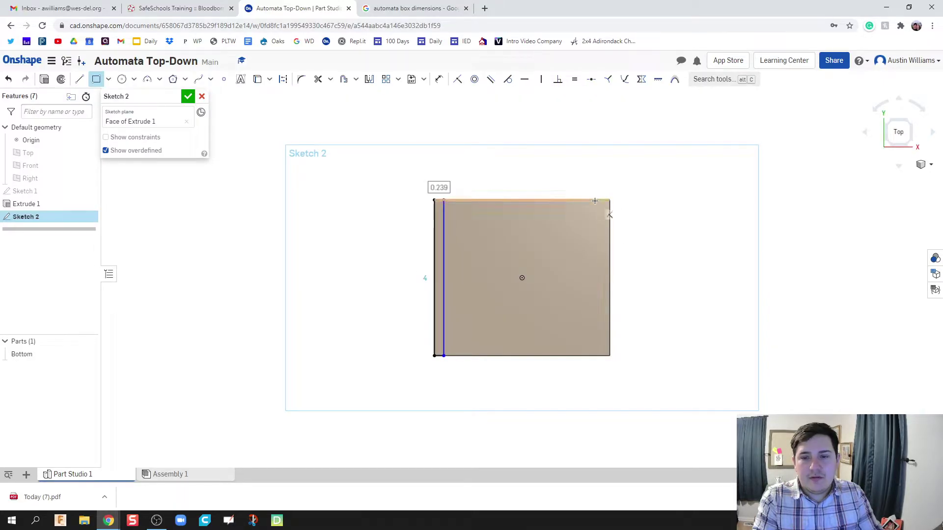
pyautogui.click(609, 201)
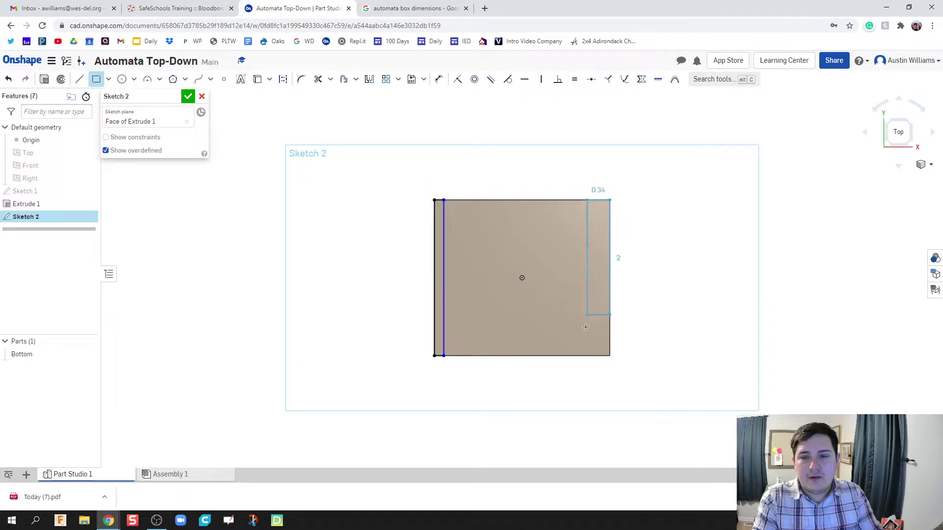
pyautogui.click(600, 357)
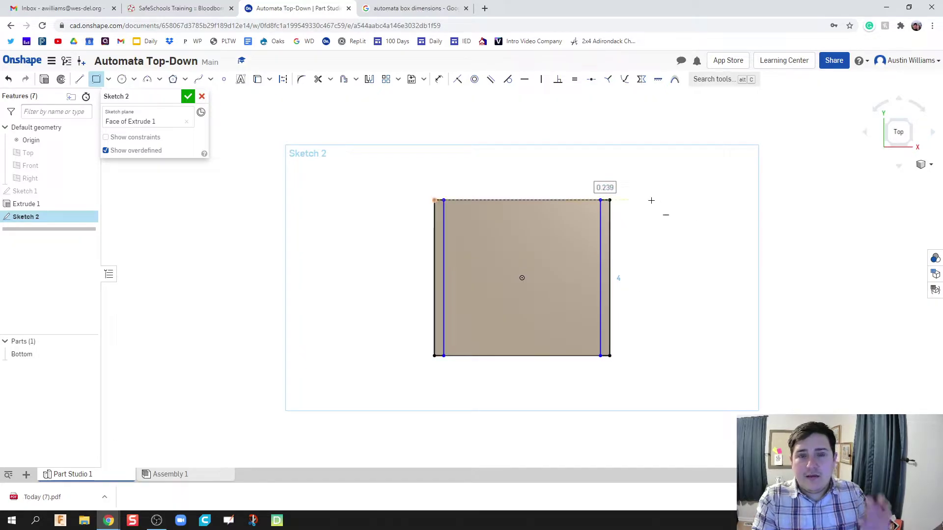
# Step: Dimension the left strip 0.25 in wide and 4 in long
pyautogui.scroll(3, 425, 193)
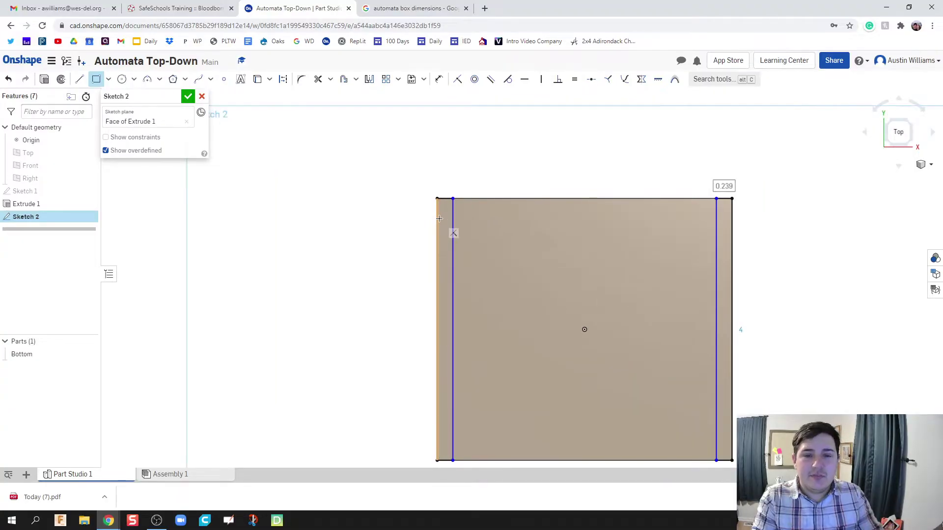
pyautogui.press('u')
pyautogui.click(446, 199)
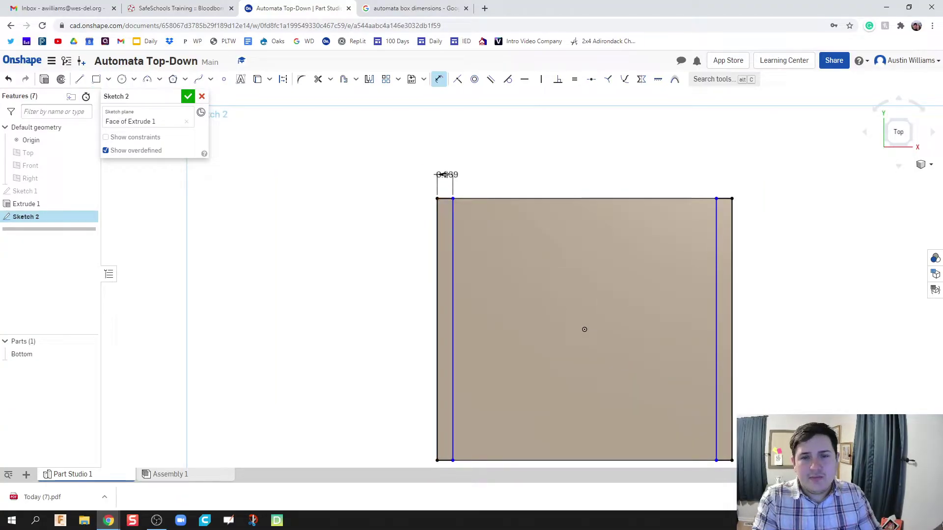
pyautogui.click(447, 175)
pyautogui.write('.25')
pyautogui.press('Return')
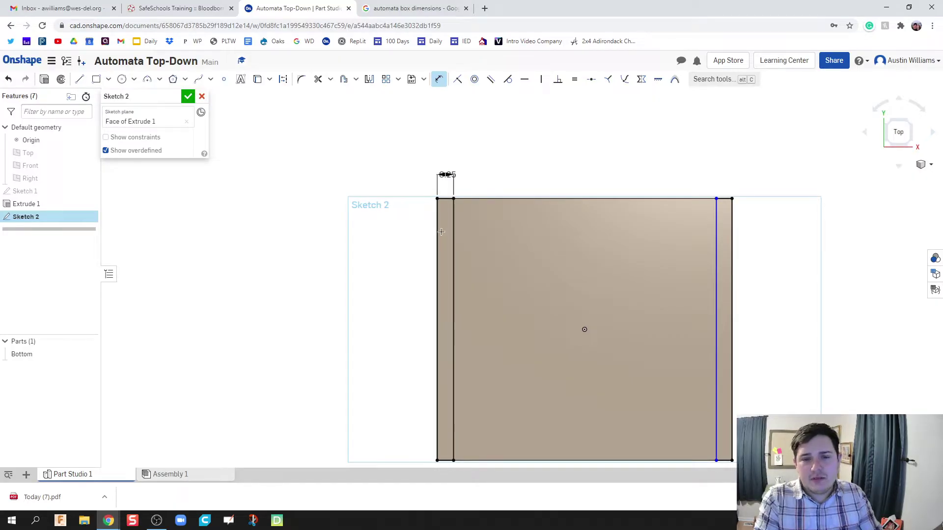
pyautogui.click(437, 235)
pyautogui.click(414, 237)
pyautogui.scroll(-3, 343, 315)
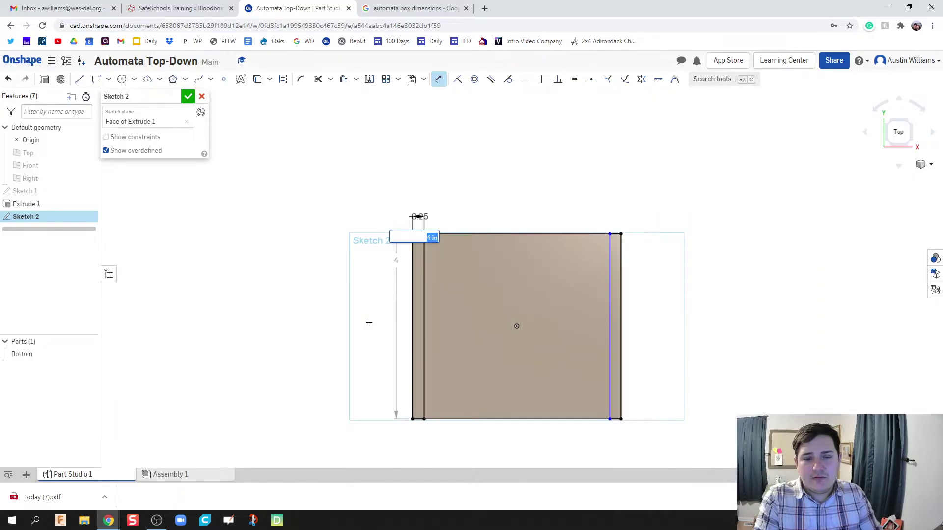
pyautogui.press('Return')
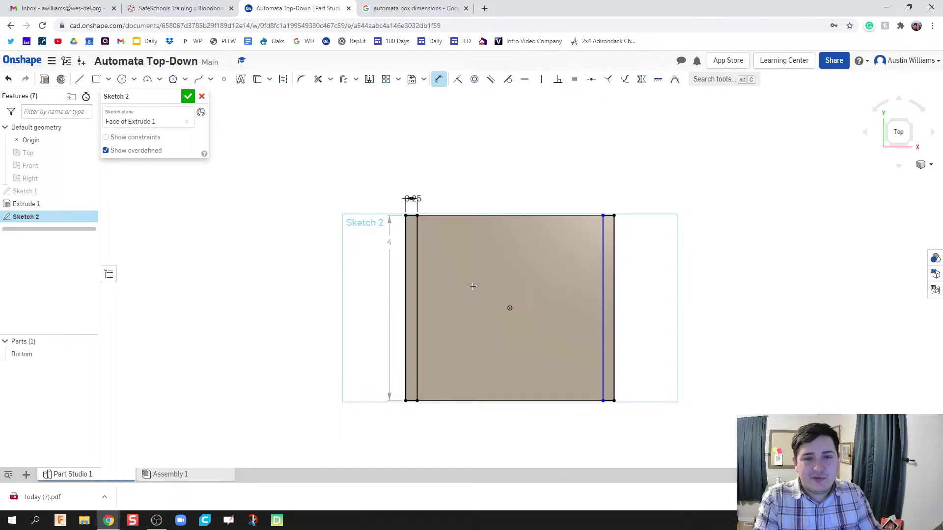
# Step: Dimension the right strip's width to 0.25 in
pyautogui.click(608, 216)
pyautogui.click(606, 187)
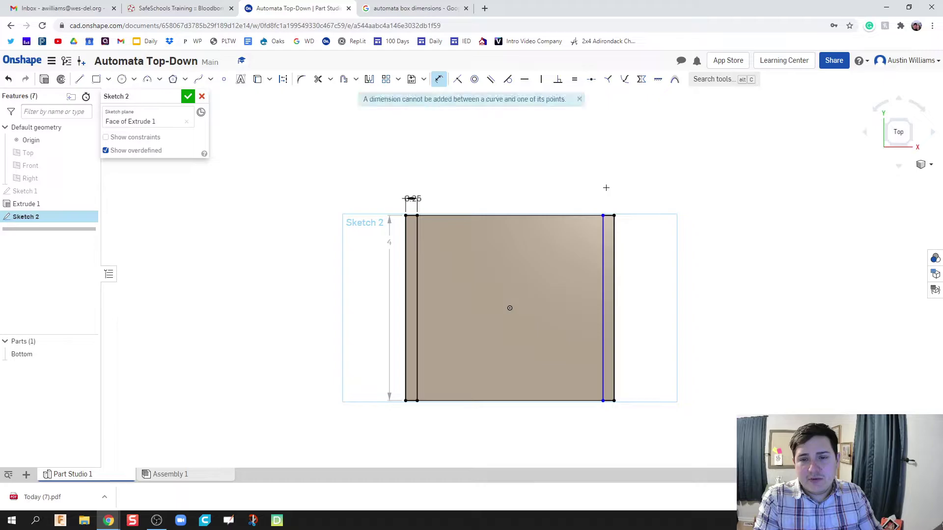
pyautogui.click(578, 100)
pyautogui.click(607, 215)
pyautogui.click(609, 196)
pyautogui.write('0.25')
pyautogui.press('Return')
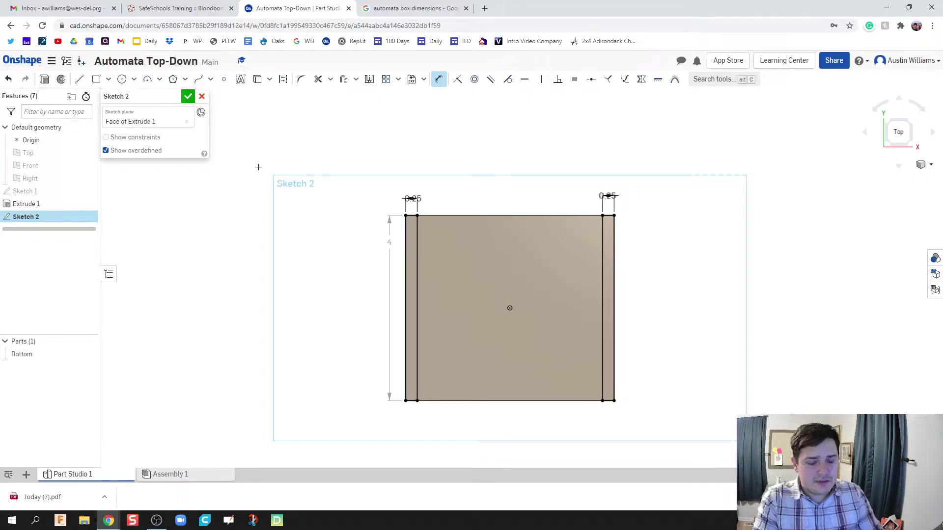
# Step: Draw a line between the inner corners and a thin top strip rectangle
pyautogui.press('l')
pyautogui.click(406, 216)
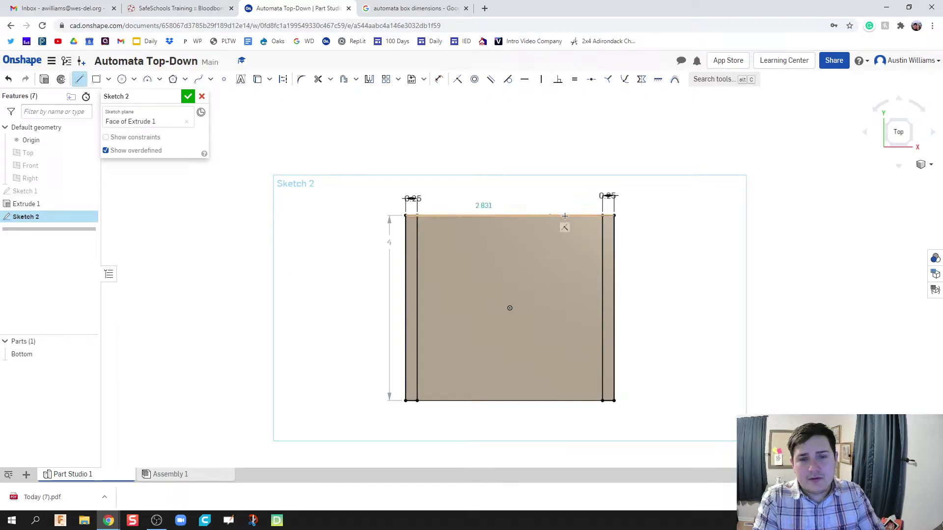
pyautogui.click(602, 215)
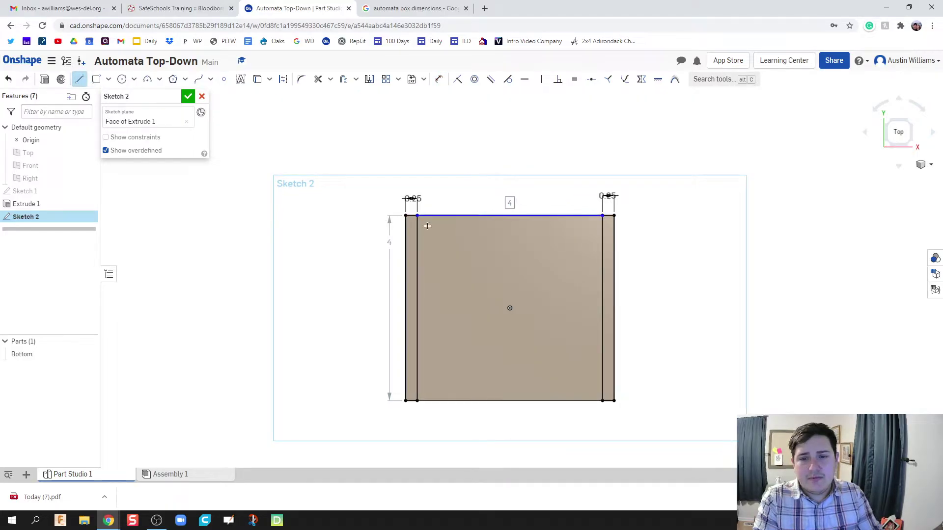
pyautogui.press('Escape')
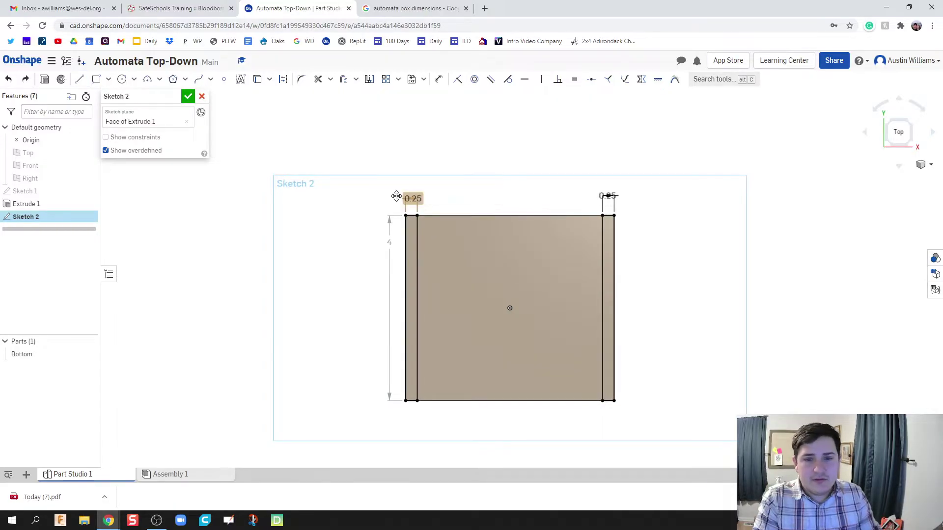
pyautogui.click(97, 79)
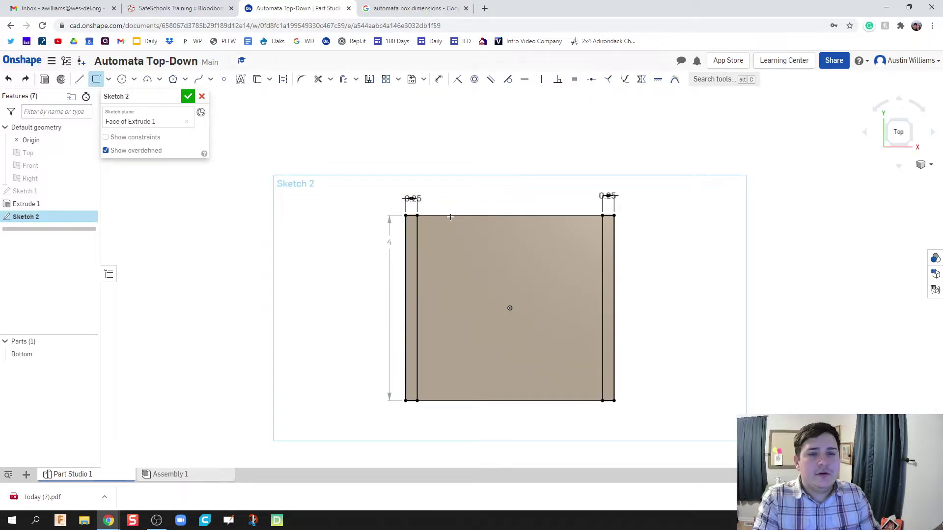
pyautogui.click(418, 215)
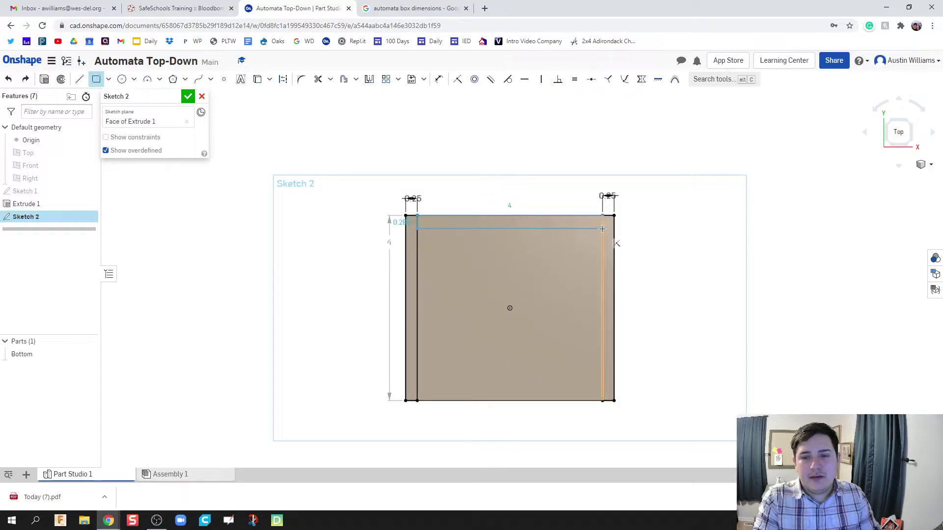
pyautogui.click(603, 227)
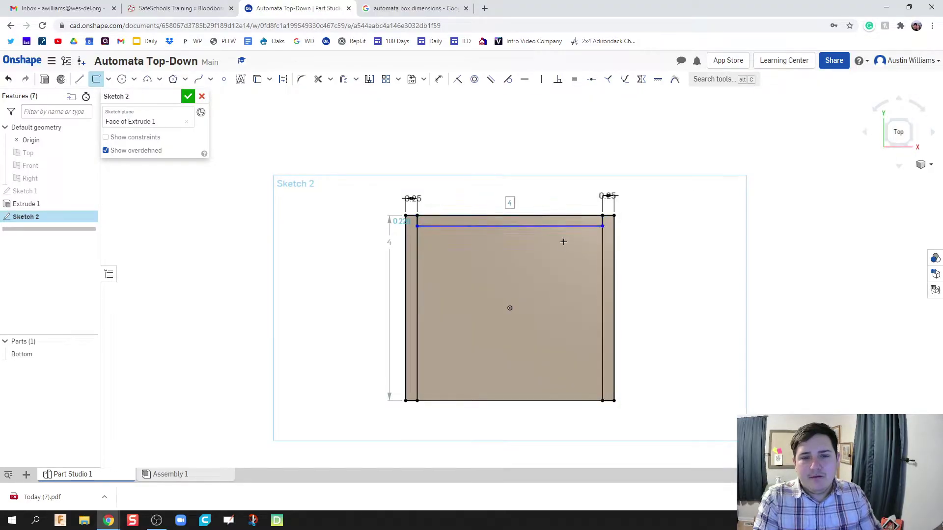
# Step: Dimension the top strip's depth to 0.25 in
pyautogui.scroll(5, 485, 224)
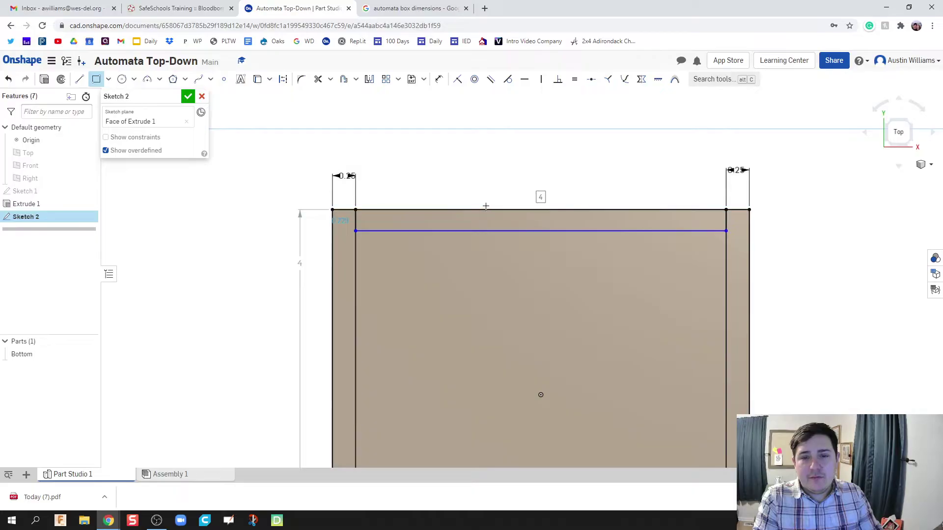
pyautogui.press('u')
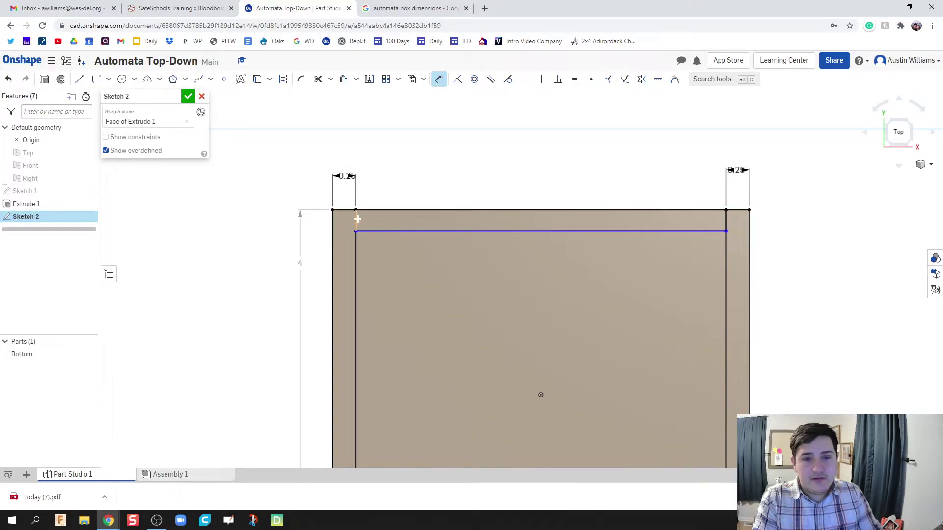
pyautogui.click(366, 230)
pyautogui.click(398, 232)
pyautogui.write('0.25')
pyautogui.press('Return')
# Step: Accept Sketch 2 and extrude its left, back and right strips
pyautogui.click(188, 96)
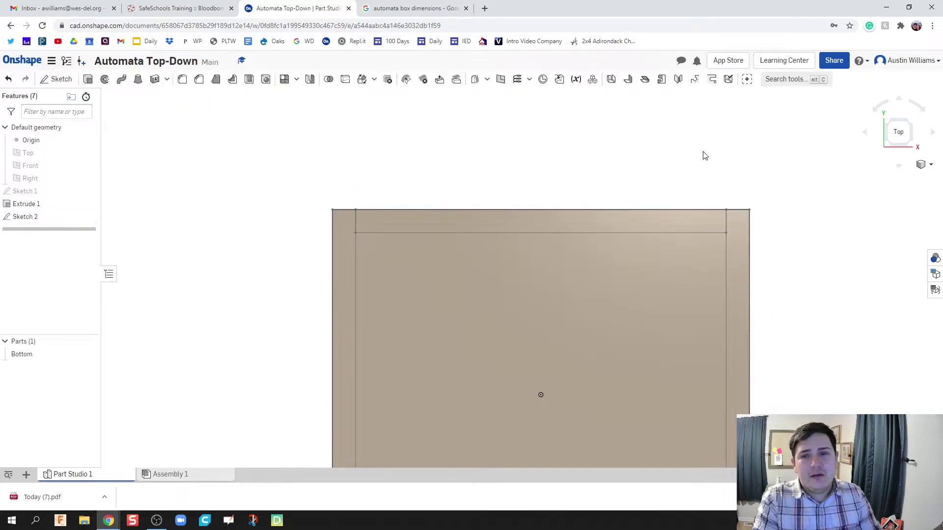
pyautogui.click(913, 149)
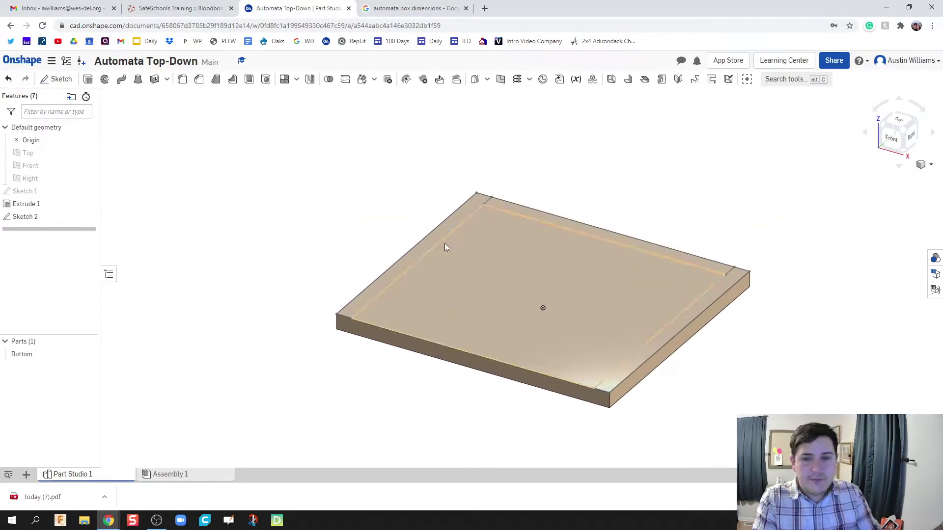
pyautogui.hotkey('shift', 'e')
pyautogui.click(414, 255)
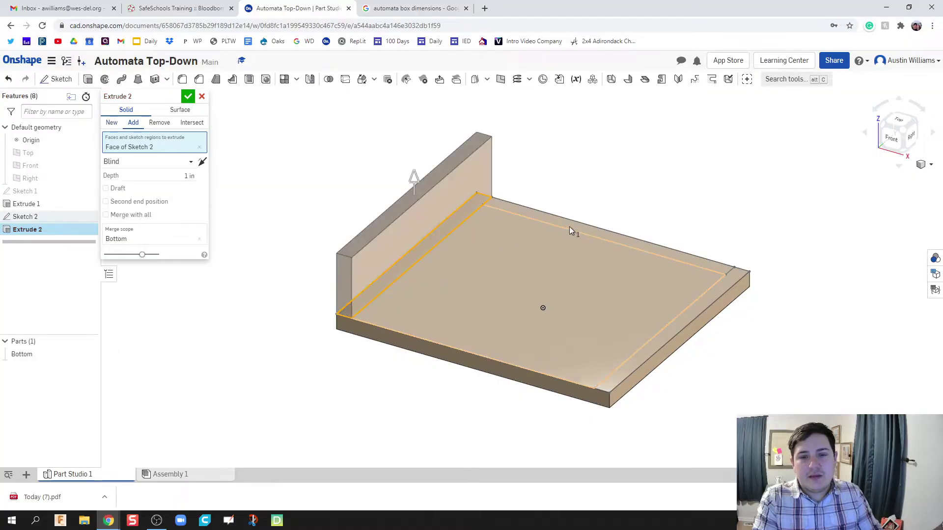
pyautogui.click(638, 244)
pyautogui.click(698, 315)
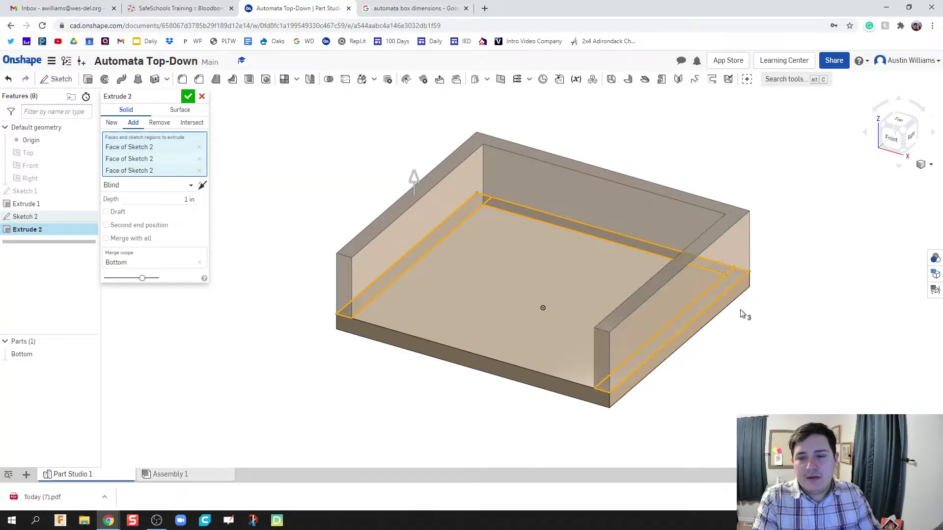
pyautogui.scroll(-2, 806, 297)
pyautogui.moveTo(812, 262); pyautogui.dragTo(784, 342, button='middle')
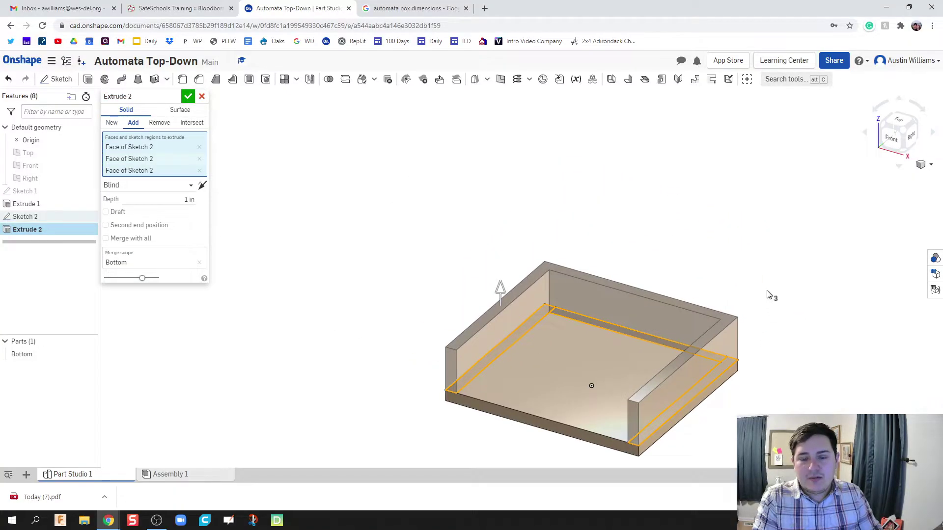
pyautogui.moveTo(766, 290); pyautogui.dragTo(720, 244, button='middle')
pyautogui.scroll(-2, 720, 244)
# Step: Set the wall extrude depth to 4 in
pyautogui.click(191, 201)
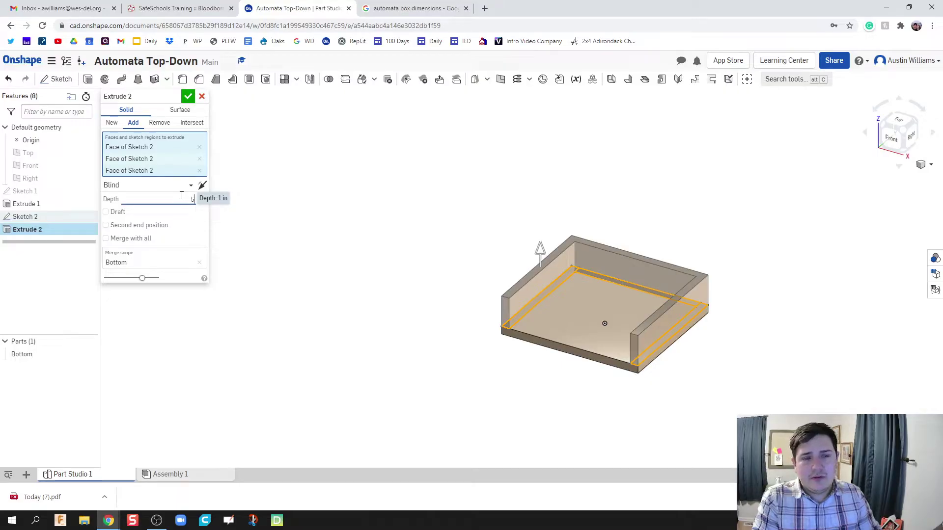
pyautogui.write('4')
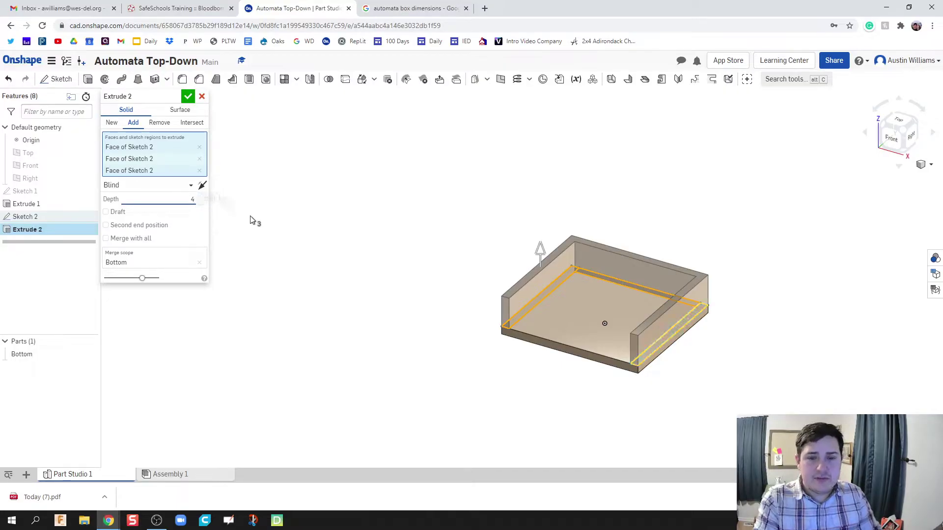
pyautogui.press('Return')
pyautogui.moveTo(460, 270); pyautogui.dragTo(411, 303, button='right')
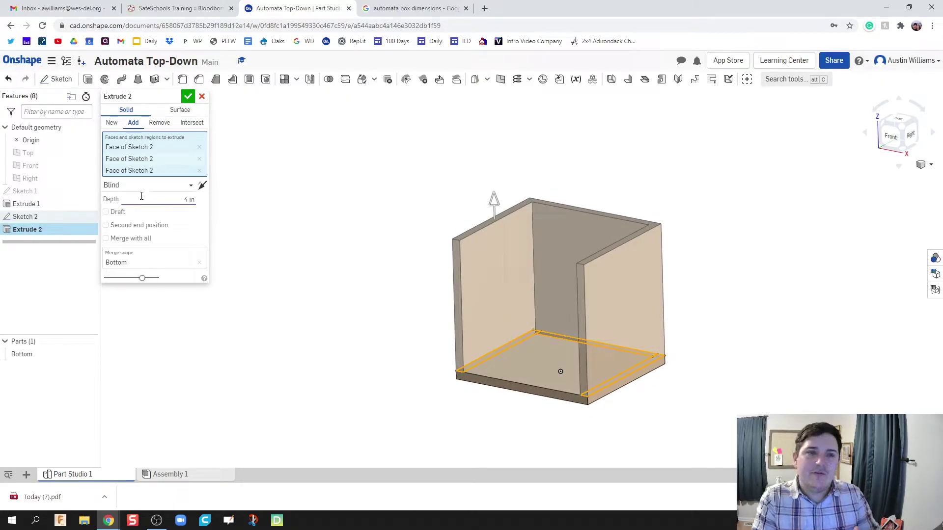
# Step: Switch Extrude 2 to New, drop the back strip, and confirm the two side walls
pyautogui.click(111, 123)
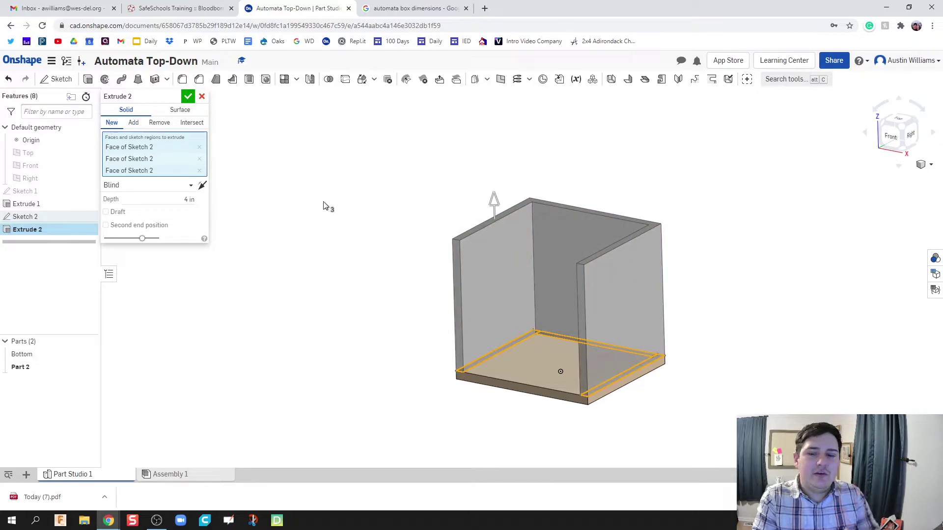
pyautogui.moveTo(402, 290)
pyautogui.mouseDown(button='right')
pyautogui.moveTo(400, 276)
pyautogui.moveTo(402, 294)
pyautogui.mouseUp(button='right')
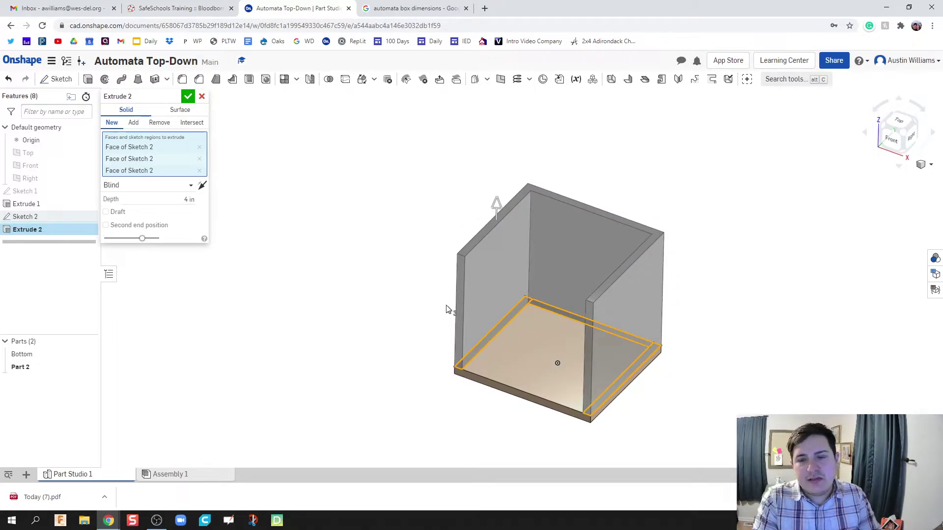
pyautogui.click(576, 315)
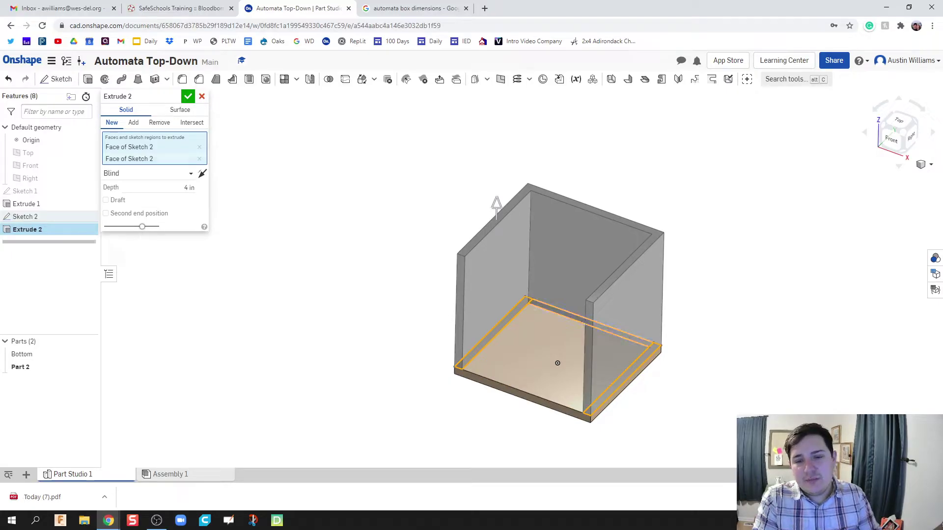
pyautogui.moveTo(410, 311); pyautogui.dragTo(408, 295, button='right')
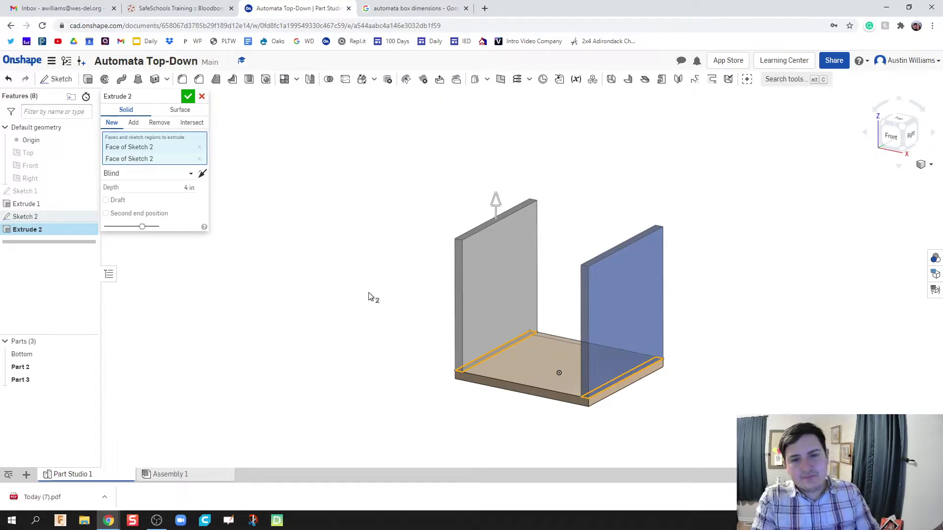
pyautogui.moveTo(369, 299)
pyautogui.mouseDown(button='right')
pyautogui.moveTo(358, 313)
pyautogui.moveTo(371, 308)
pyautogui.mouseUp(button='right')
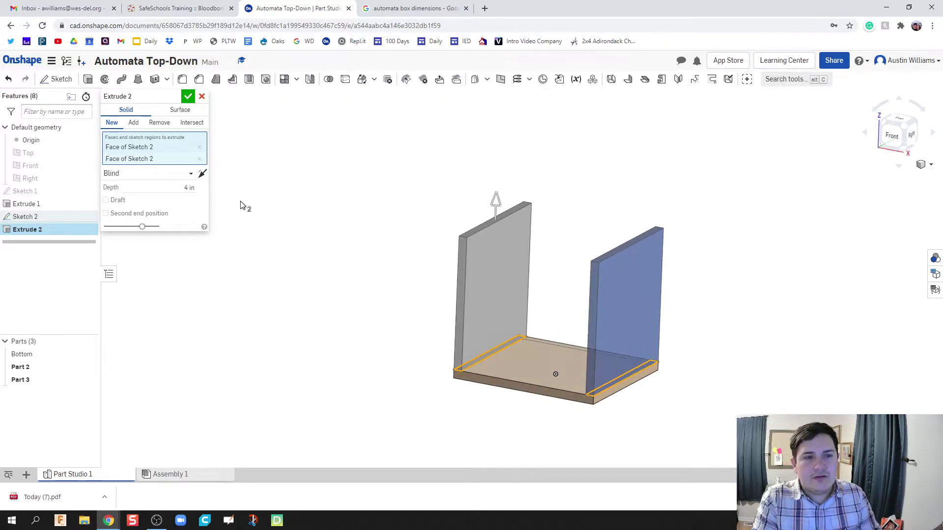
pyautogui.click(187, 98)
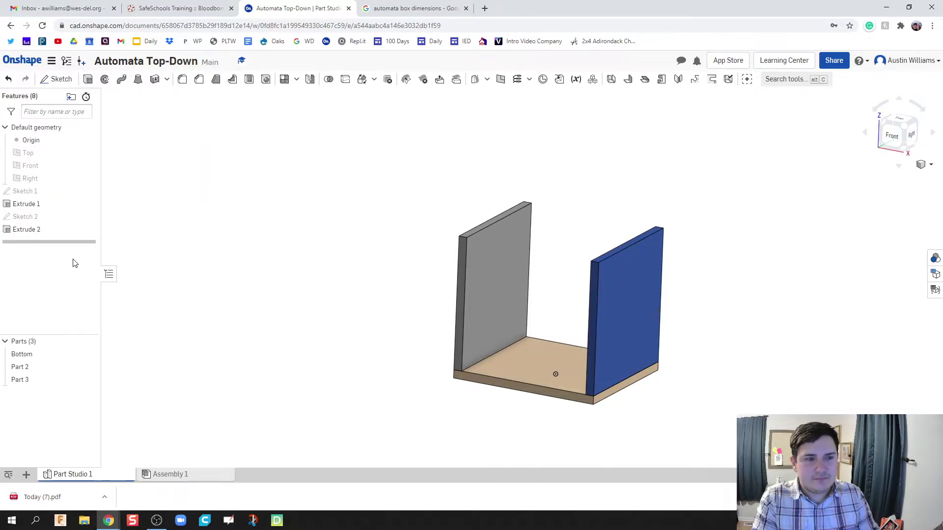
# Step: Show Sketch 2 and extrude the back strip 4 in as a new part
pyautogui.click(93, 216)
pyautogui.moveTo(323, 285)
pyautogui.mouseDown(button='right')
pyautogui.moveTo(316, 299)
pyautogui.moveTo(326, 309)
pyautogui.mouseUp(button='right')
pyautogui.hotkey('shift', 'e')
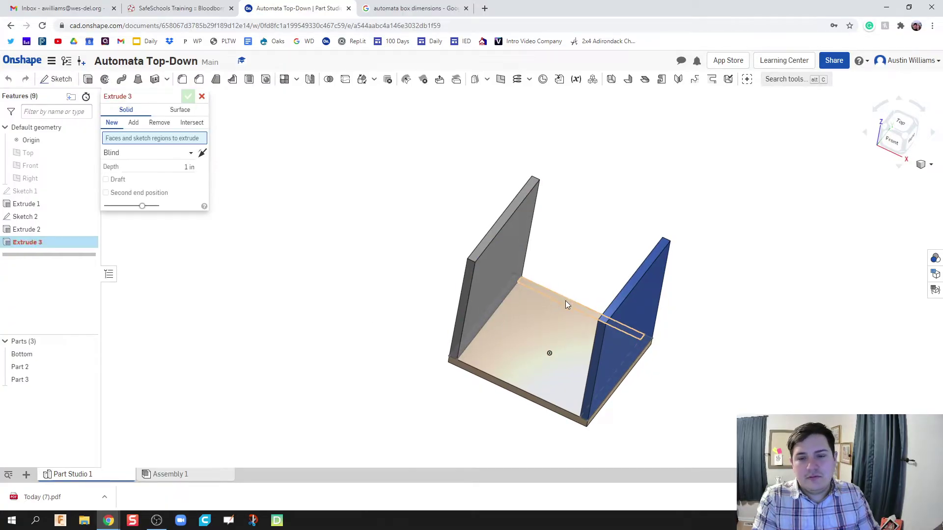
pyautogui.click(567, 304)
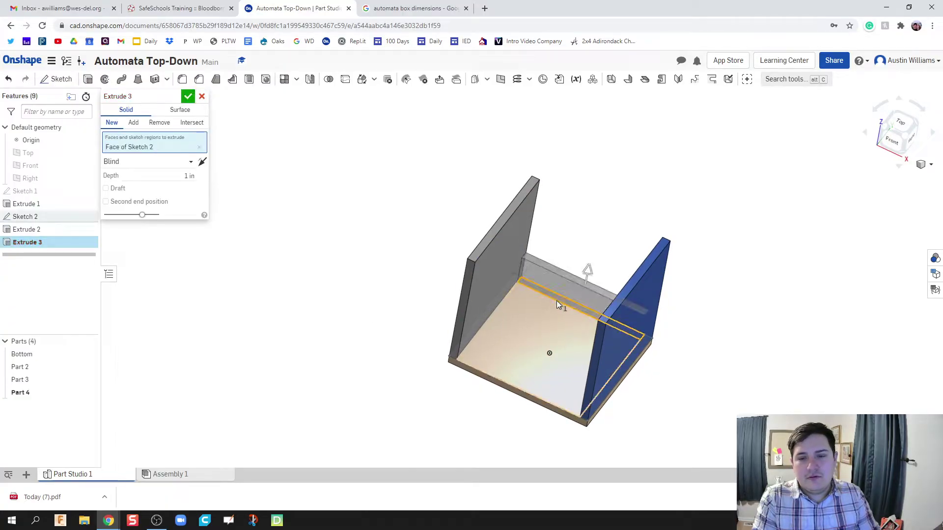
pyautogui.click(178, 181)
pyautogui.write('4')
pyautogui.click(188, 96)
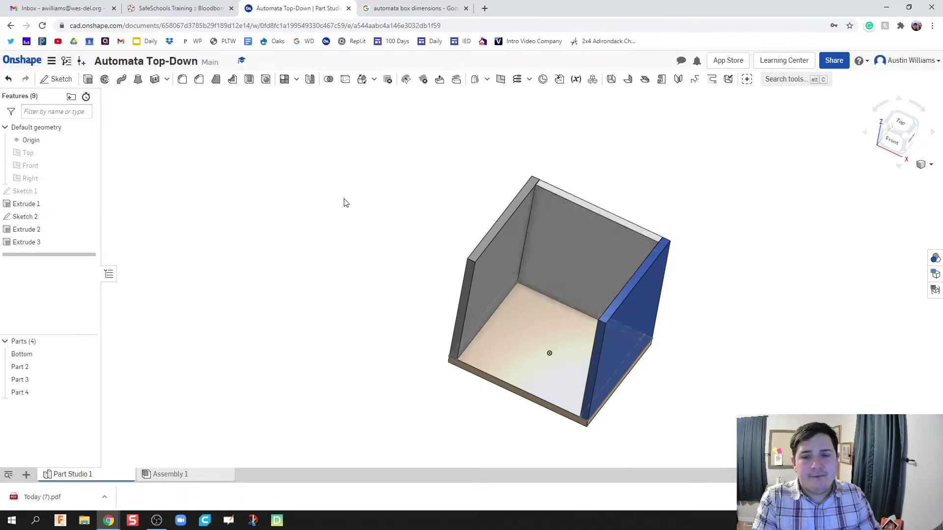
pyautogui.moveTo(343, 203); pyautogui.dragTo(328, 181, button='right')
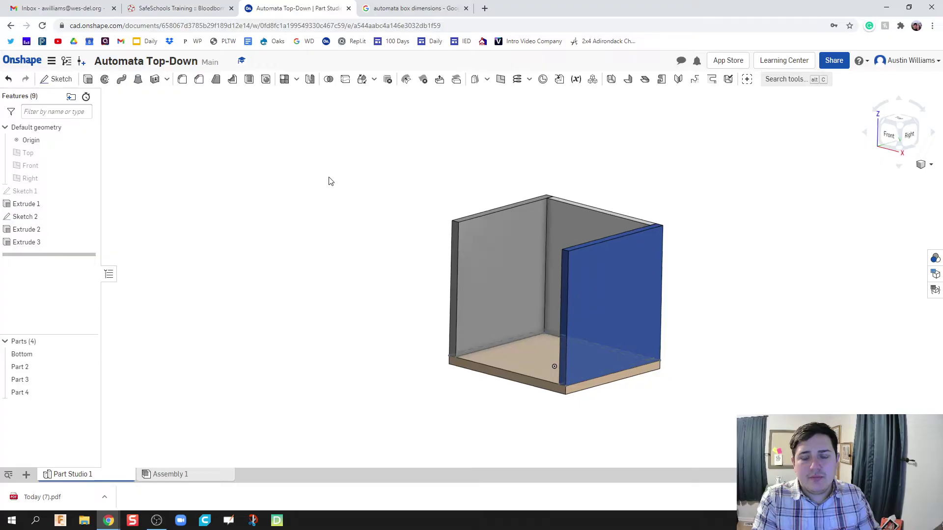
# Step: Rename Part 2, the left wall, to Side
pyautogui.click(54, 370)
pyautogui.rightClick(53, 370)
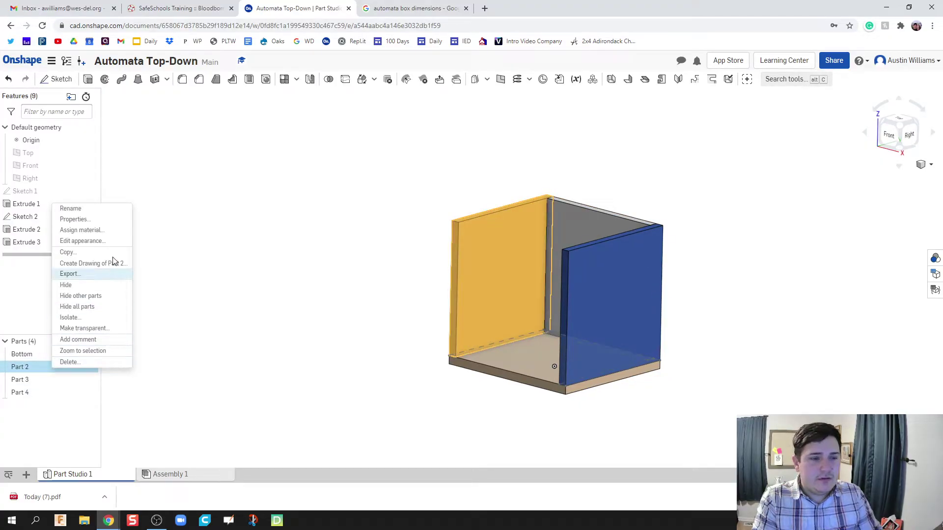
pyautogui.click(100, 210)
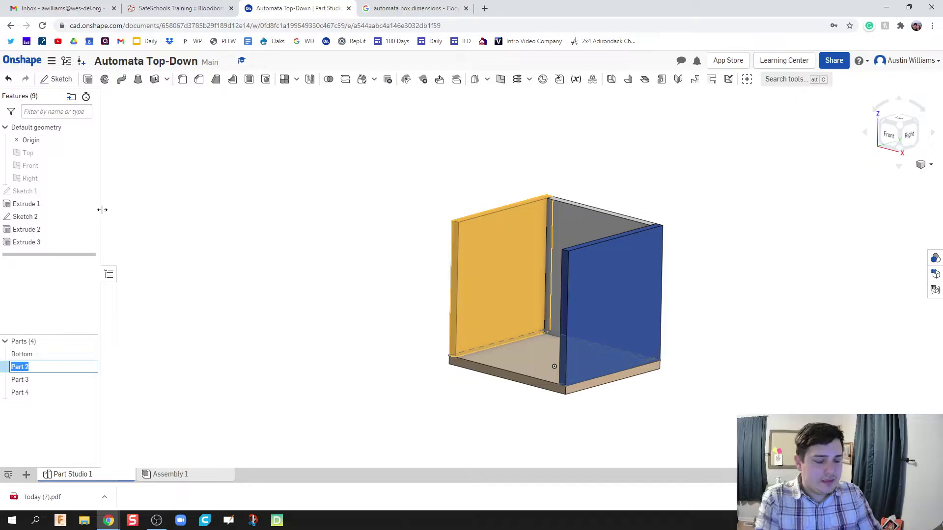
pyautogui.write('Side')
pyautogui.press('Return')
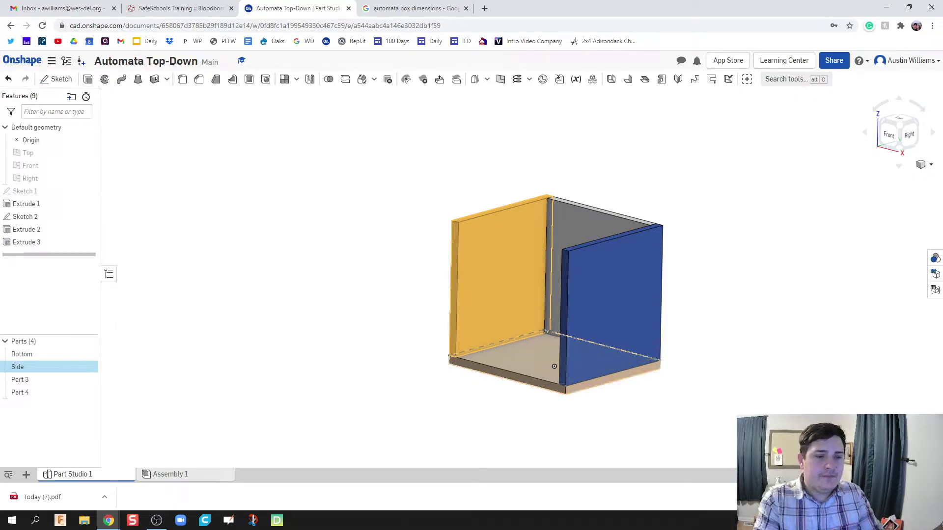
# Step: Rename Part 3, the right wall, to Side (R)
pyautogui.keyDown('ctrl'); pyautogui.click(74, 379); pyautogui.keyUp('ctrl')
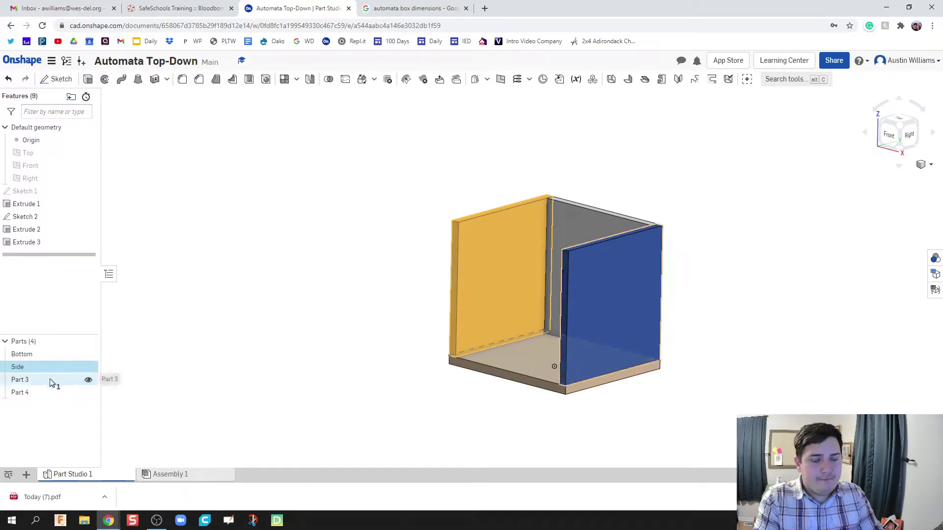
pyautogui.rightClick(54, 383)
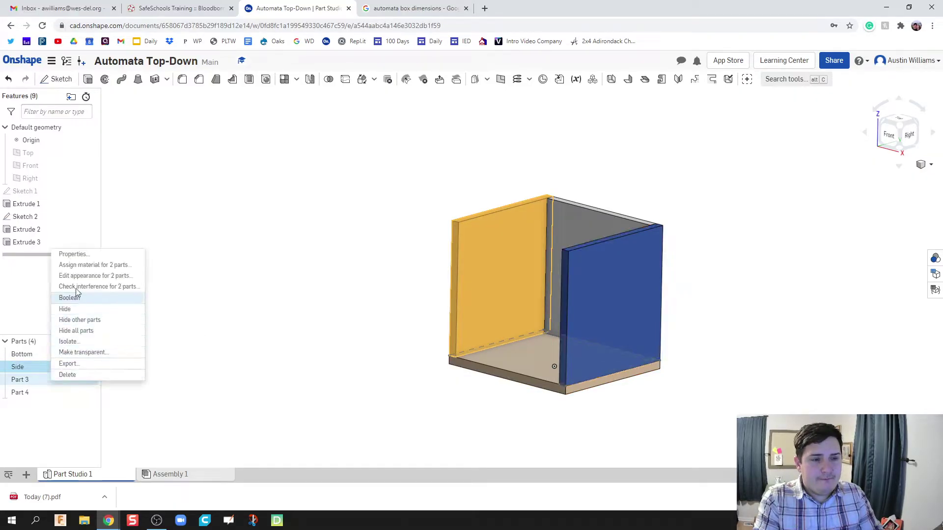
pyautogui.rightClick(32, 379)
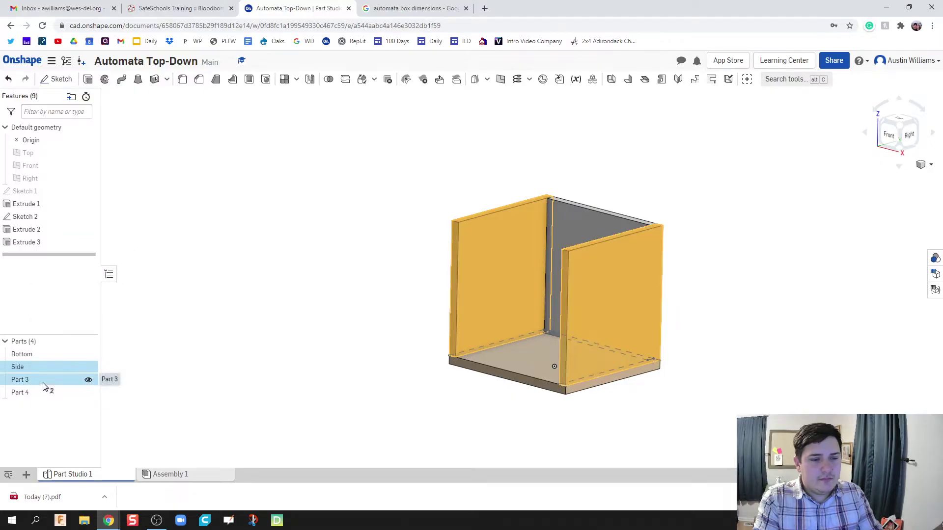
pyautogui.click(43, 378)
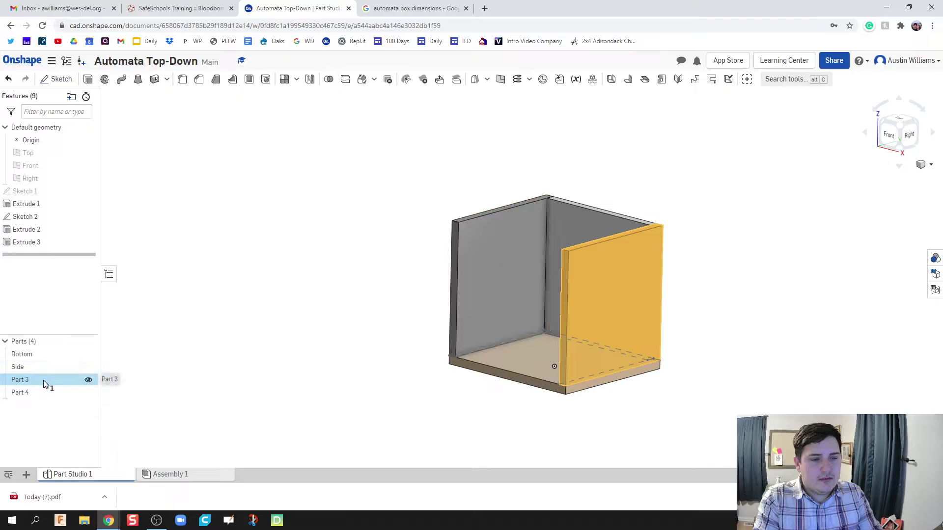
pyautogui.rightClick(43, 381)
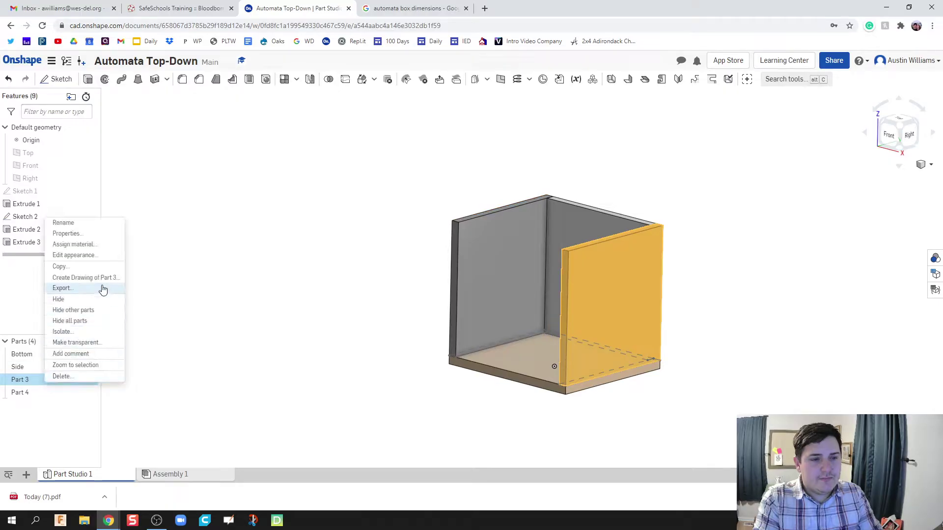
pyautogui.click(111, 228)
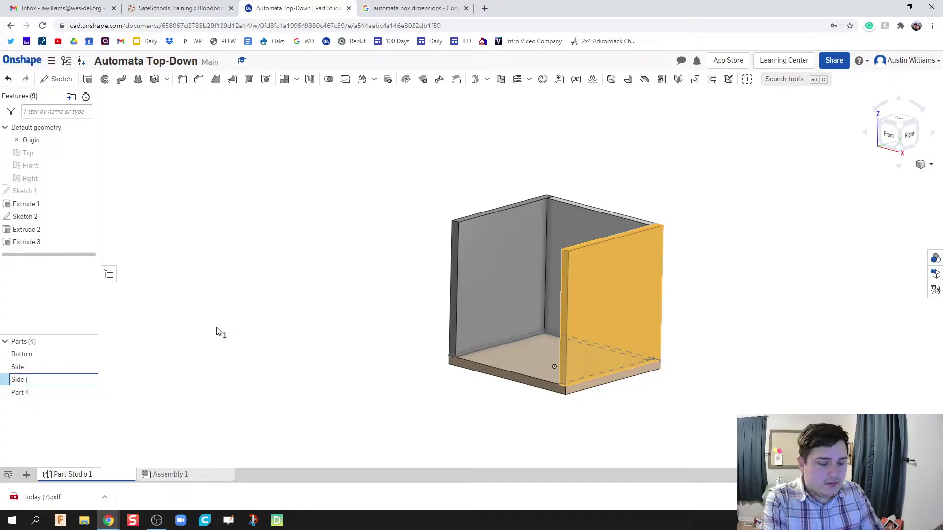
pyautogui.click(185, 332)
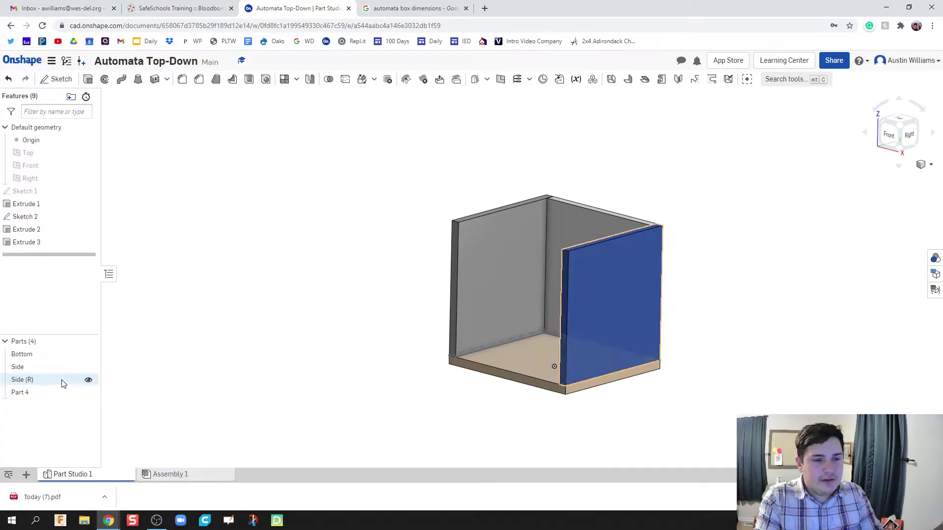
# Step: Rename the left wall from Side to Side (L)
pyautogui.click(59, 367)
pyautogui.rightClick(64, 368)
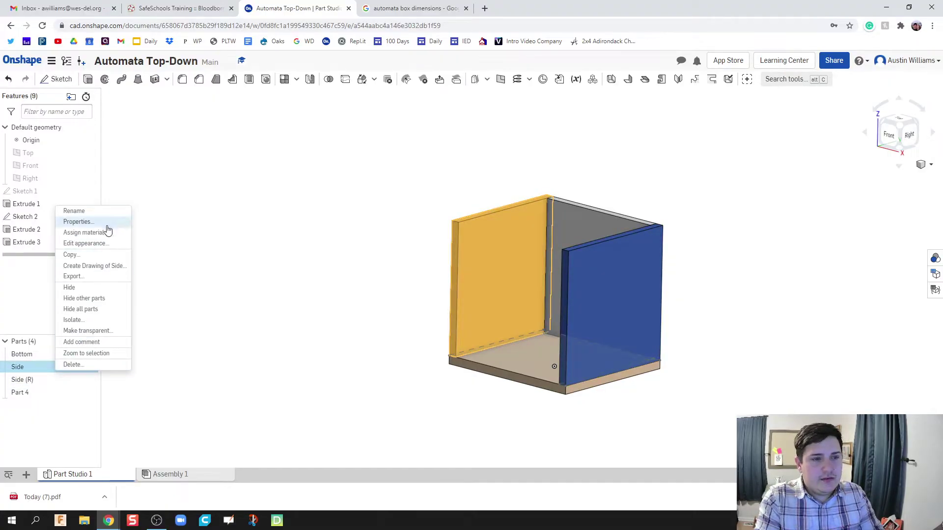
pyautogui.click(98, 211)
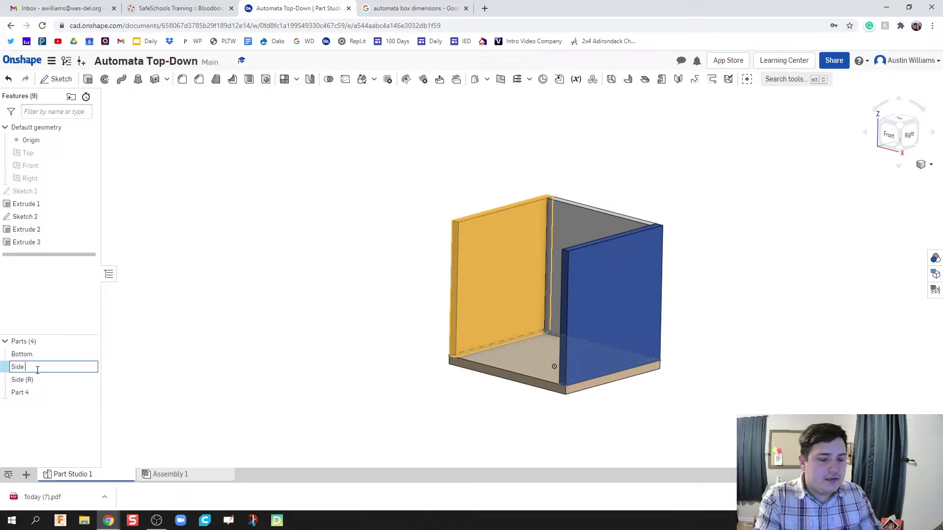
pyautogui.write('(L)')
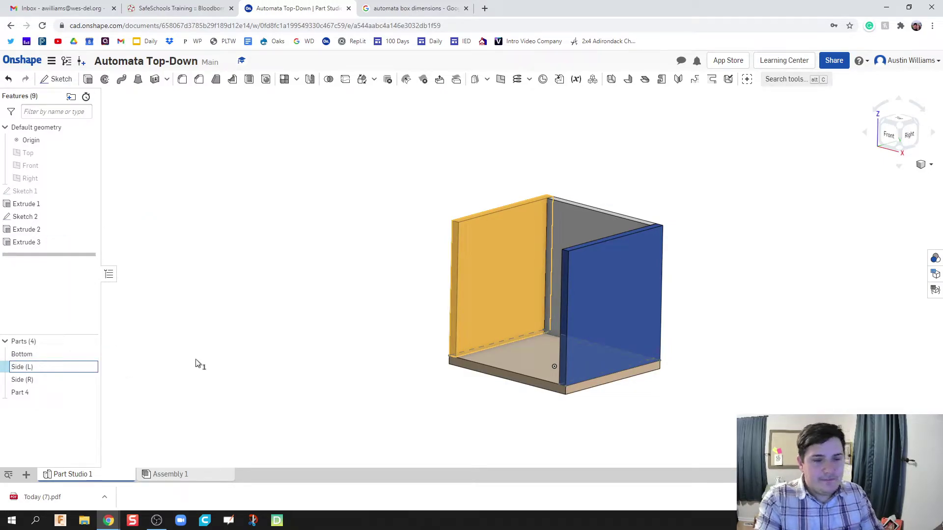
pyautogui.click(217, 362)
pyautogui.hotkey('shift', '1')
pyautogui.hotkey('shift', '7')
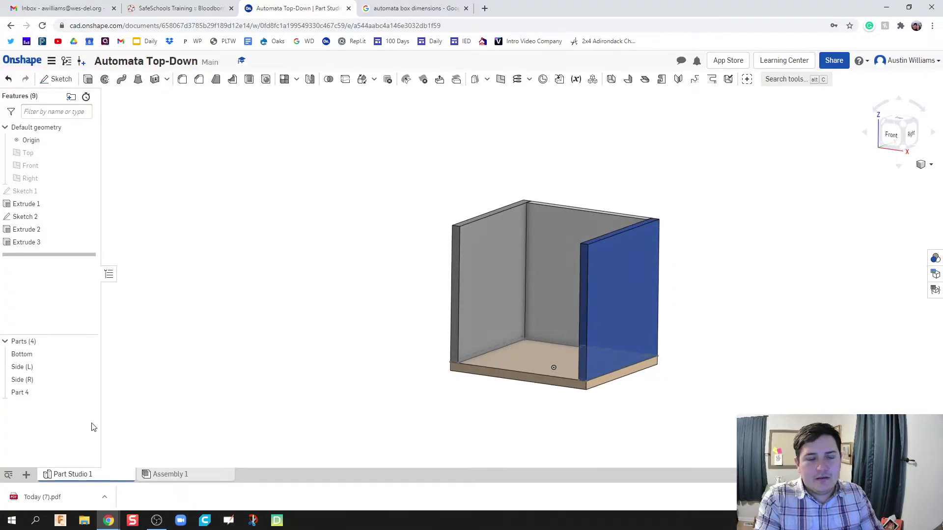
# Step: Rename Part 4 to Back
pyautogui.click(32, 393)
pyautogui.rightClick(33, 394)
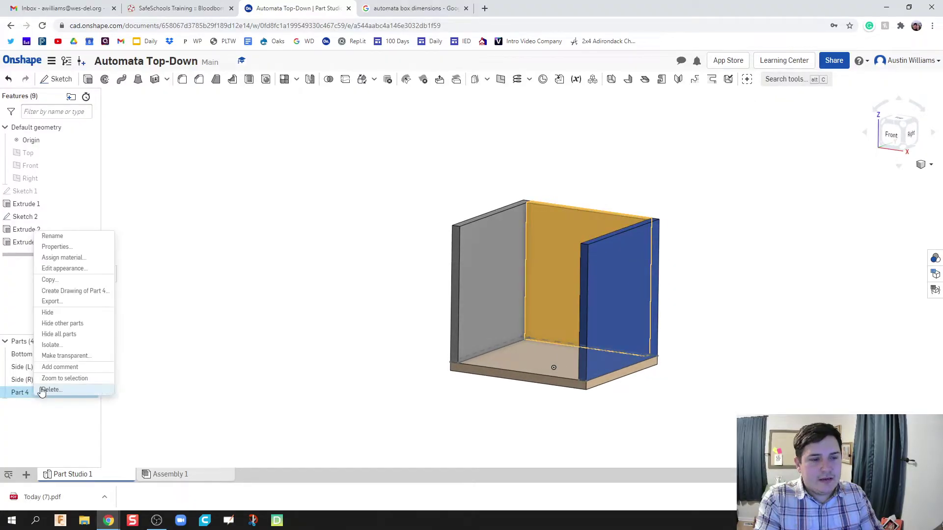
pyautogui.click(69, 239)
pyautogui.write('Back')
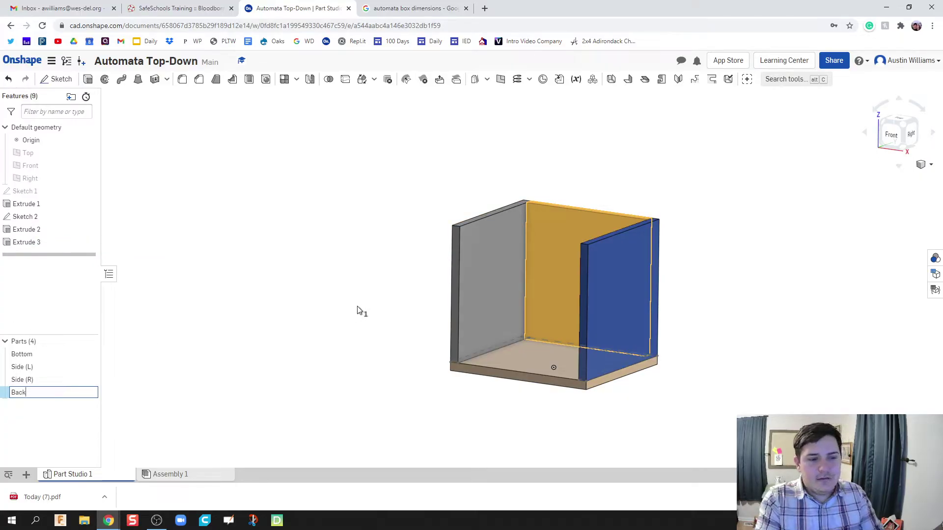
pyautogui.click(360, 313)
pyautogui.moveTo(360, 313)
pyautogui.mouseDown(button='right')
pyautogui.moveTo(354, 299)
pyautogui.moveTo(352, 318)
pyautogui.mouseUp(button='right')
pyautogui.moveTo(352, 318); pyautogui.dragTo(298, 329, button='middle')
# Step: Select Side (L) and Side (R), open their options menu, then clear the selection
pyautogui.click(40, 374)
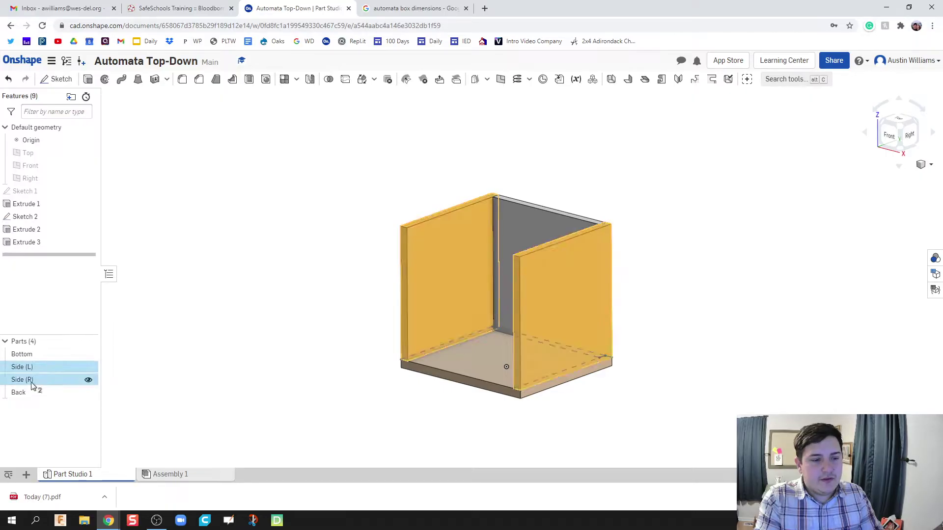
pyautogui.keyDown('shift'); pyautogui.click(25, 393); pyautogui.keyUp('shift')
pyautogui.rightClick(27, 394)
pyautogui.click(199, 334)
pyautogui.click(216, 335)
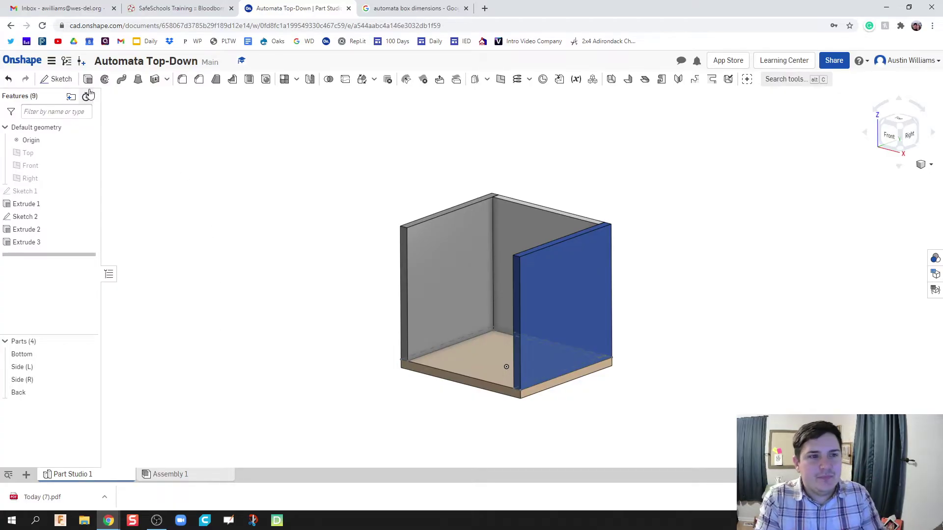
# Step: Sketch a corner rectangle spanning the box on Side (L)'s top face, viewed normal
pyautogui.click(56, 79)
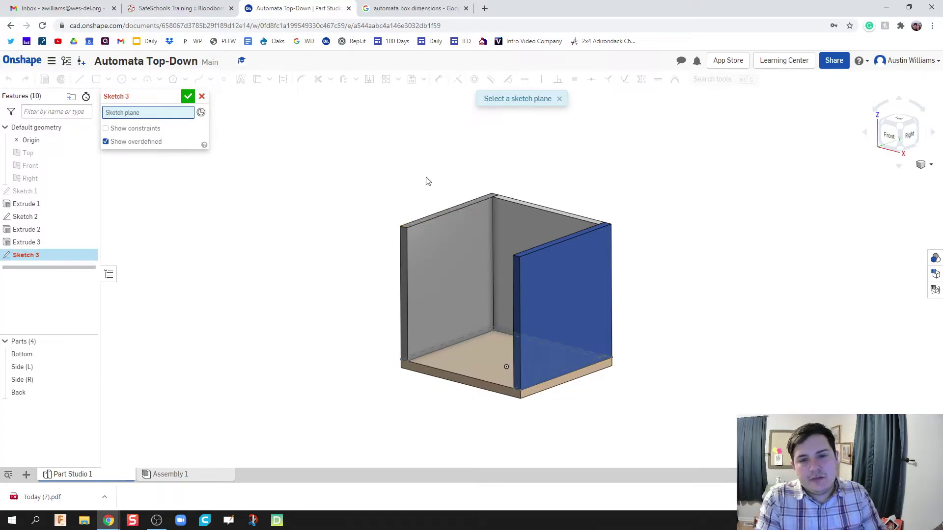
pyautogui.hotkey('shift', '7')
pyautogui.click(486, 176)
pyautogui.rightClick(486, 173)
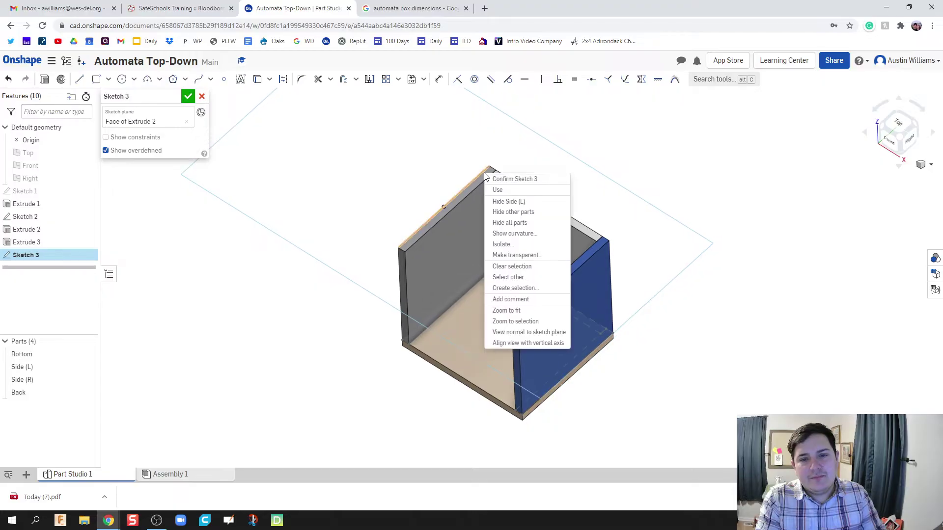
pyautogui.click(526, 336)
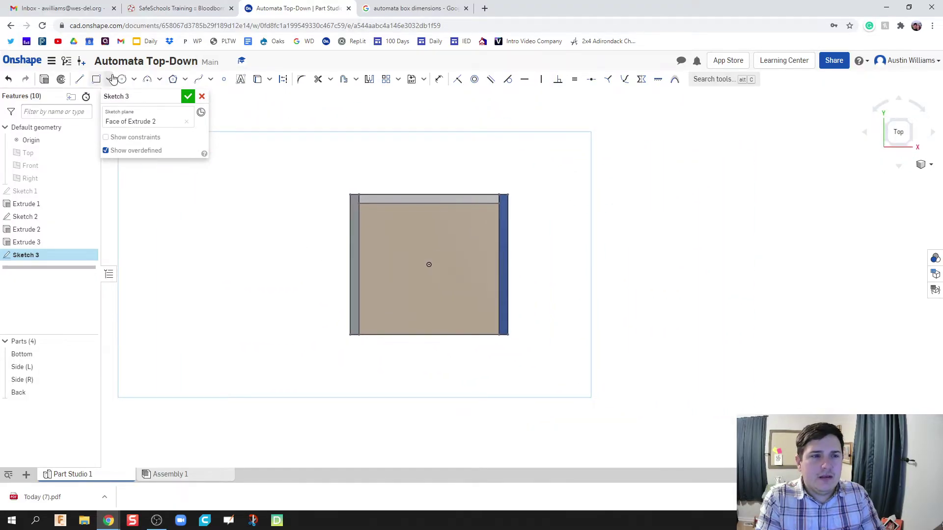
pyautogui.click(96, 79)
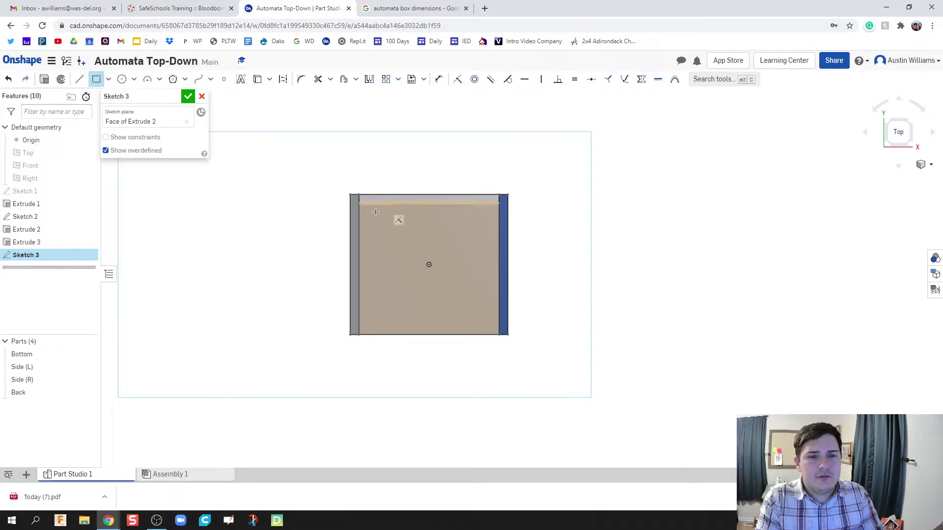
pyautogui.click(349, 195)
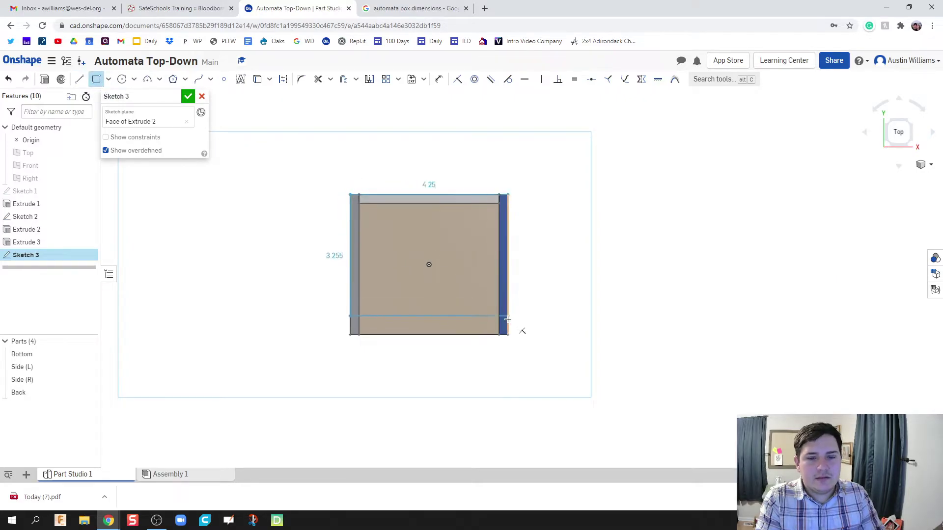
pyautogui.click(519, 347)
pyautogui.press('Tab')
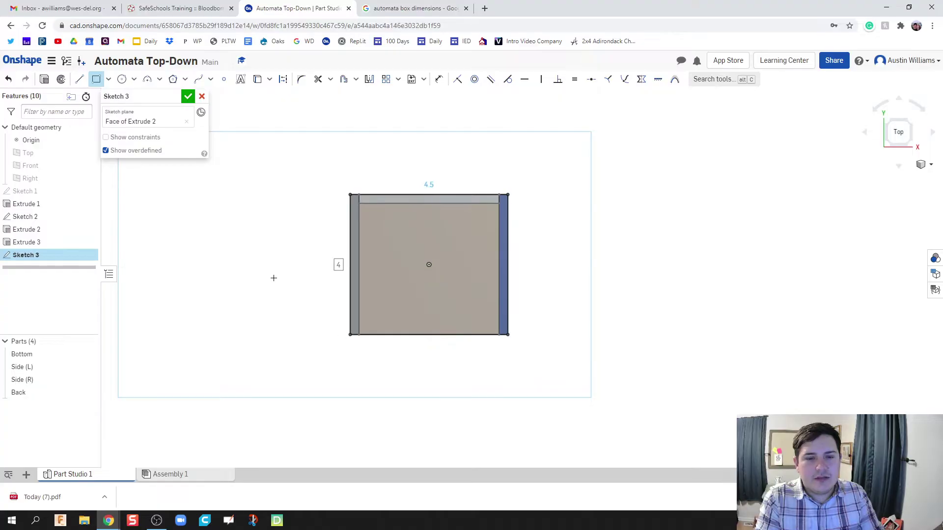
pyautogui.click(187, 97)
pyautogui.moveTo(316, 358)
pyautogui.mouseDown(button='right')
pyautogui.moveTo(301, 312)
pyautogui.moveTo(310, 311)
pyautogui.mouseUp(button='right')
# Step: Extrude both sketch regions 0.25 in as a new part to form the top panel
pyautogui.hotkey('shift', 'e')
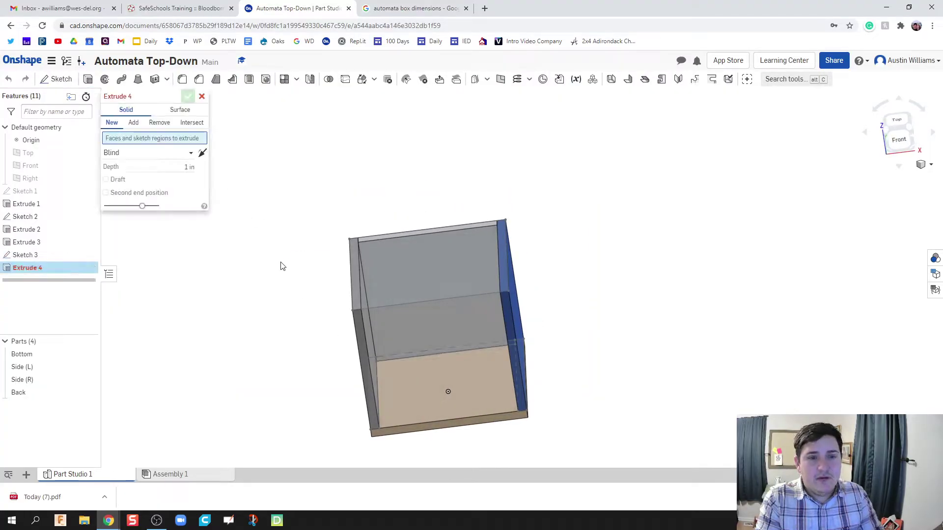
pyautogui.click(370, 264)
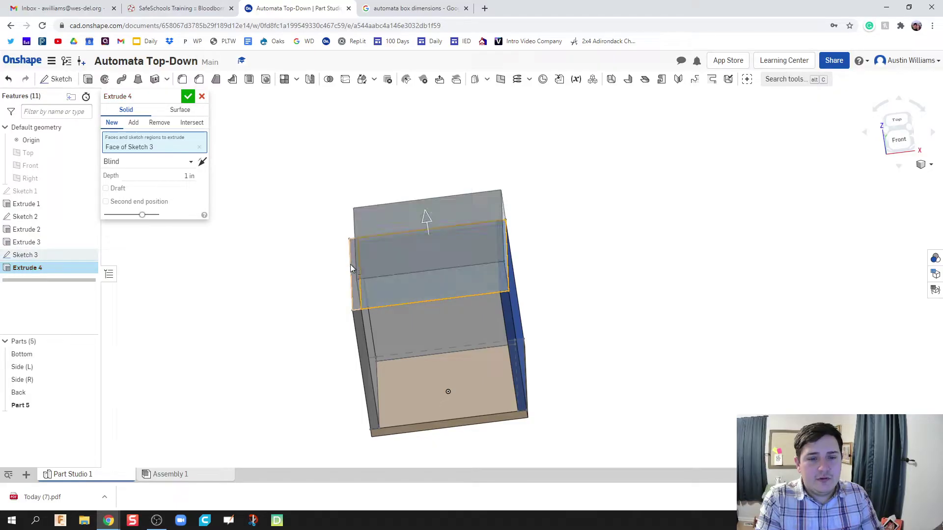
pyautogui.click(349, 265)
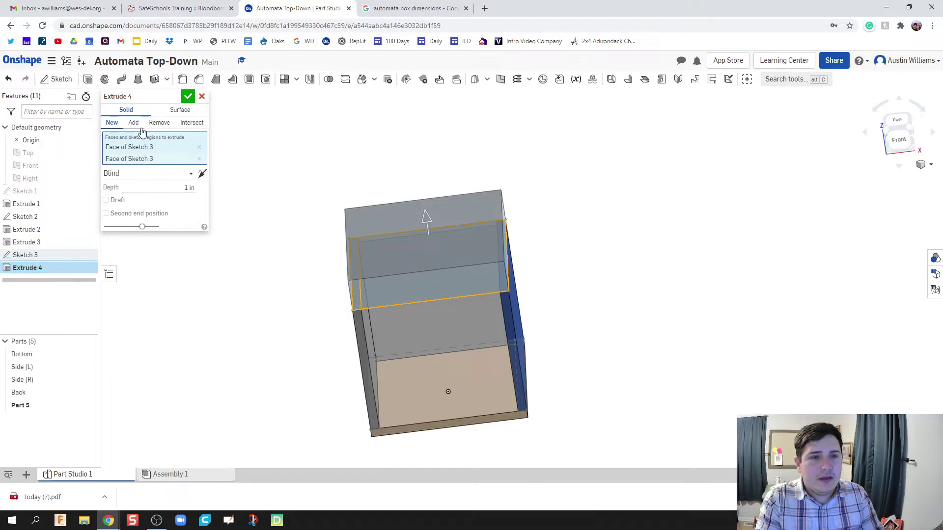
pyautogui.write('0.25')
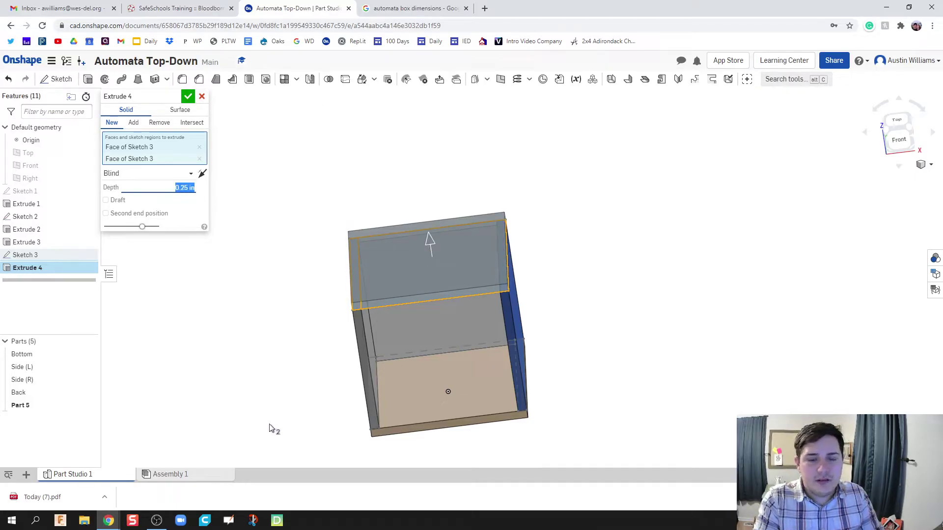
pyautogui.click(907, 138)
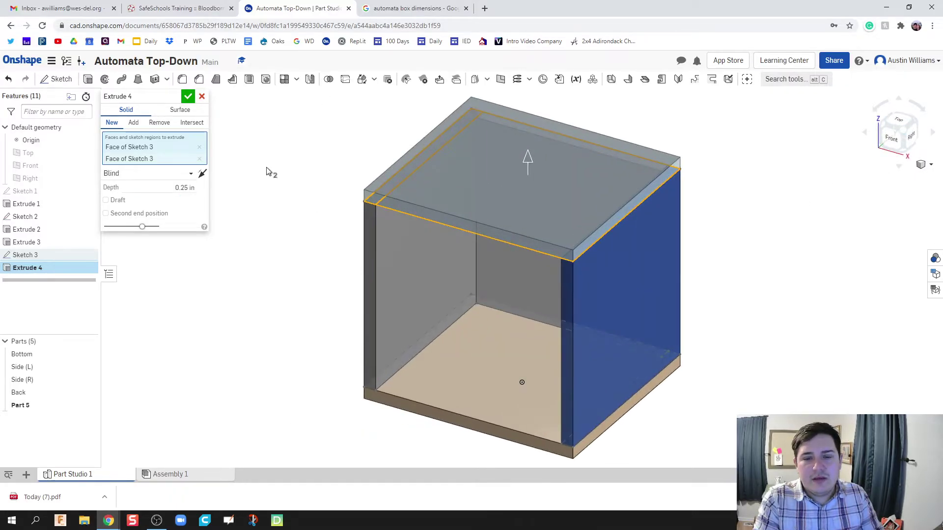
pyautogui.click(188, 97)
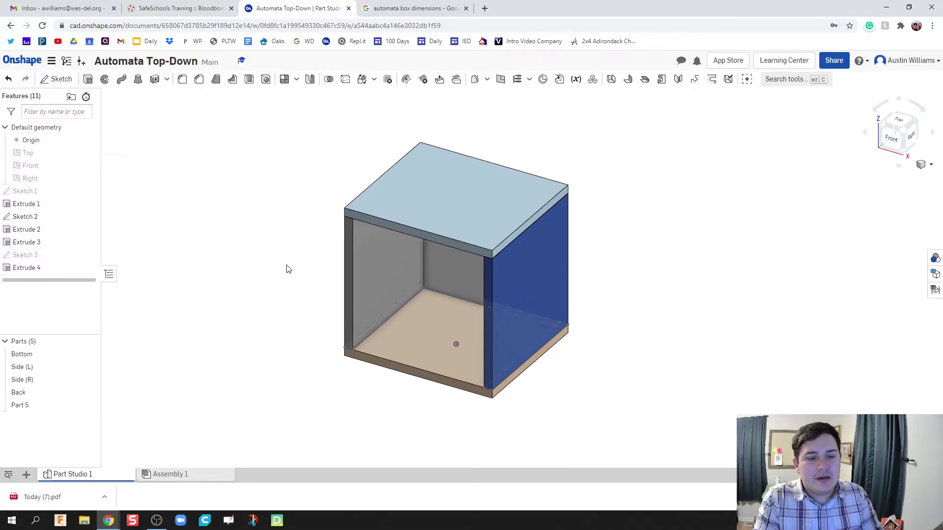
# Step: Hide Sketch 2
pyautogui.moveTo(276, 269); pyautogui.dragTo(299, 257, button='right')
pyautogui.hotkey('shift', '7')
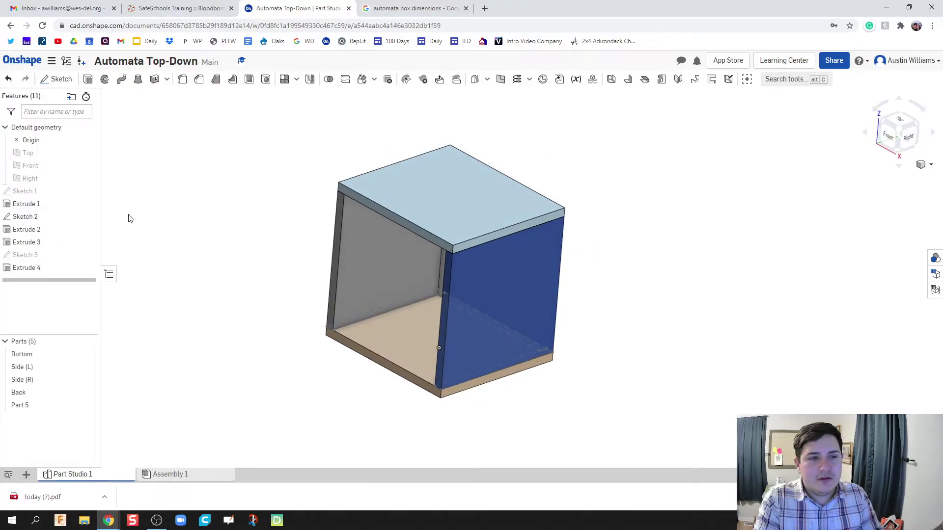
pyautogui.click(88, 217)
pyautogui.moveTo(278, 293); pyautogui.dragTo(322, 302, button='middle')
# Step: Assign Medium Density Fiberboard (MDF) to Side (L), Side (R), Back and Part 5
pyautogui.click(22, 367)
pyautogui.click(24, 380)
pyautogui.click(20, 392)
pyautogui.rightClick(28, 406)
pyautogui.press('Escape')
pyautogui.click(22, 407)
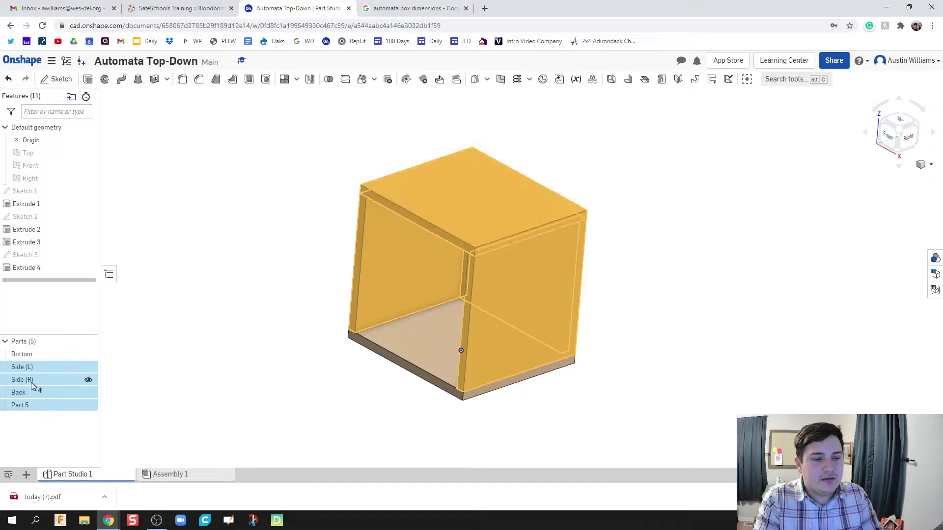
pyautogui.rightClick(35, 385)
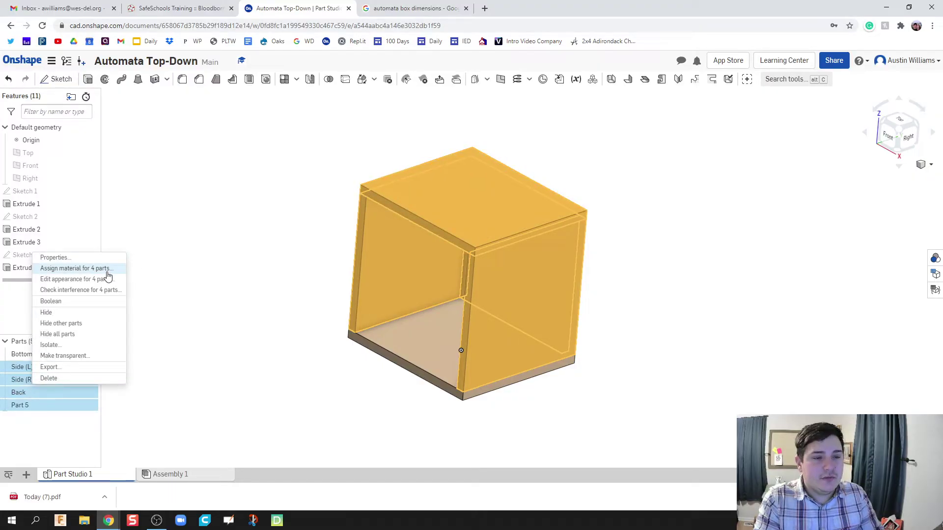
pyautogui.click(93, 269)
pyautogui.click(169, 415)
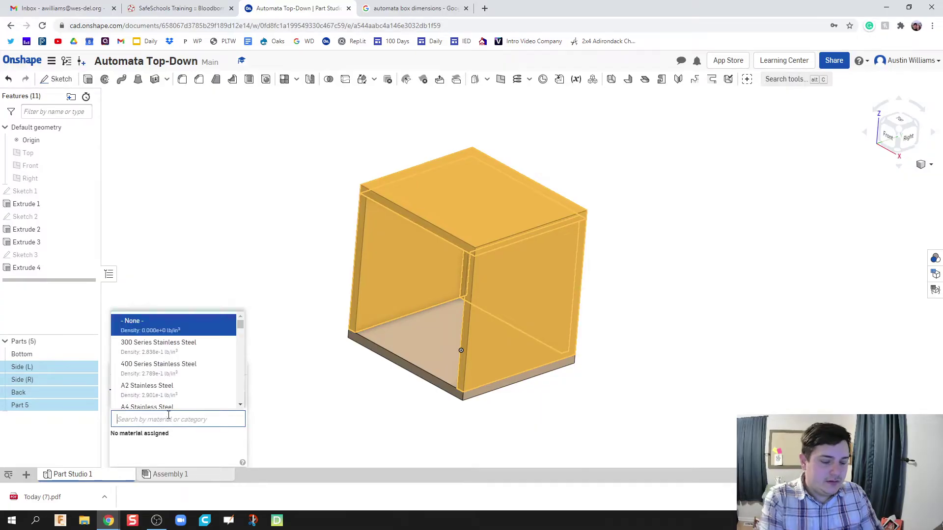
pyautogui.write('mdf')
pyautogui.click(186, 444)
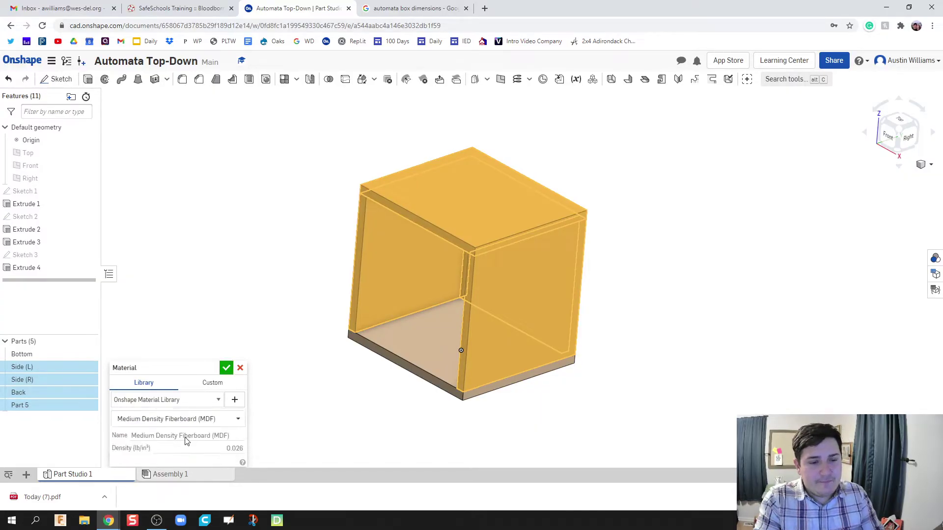
pyautogui.click(226, 368)
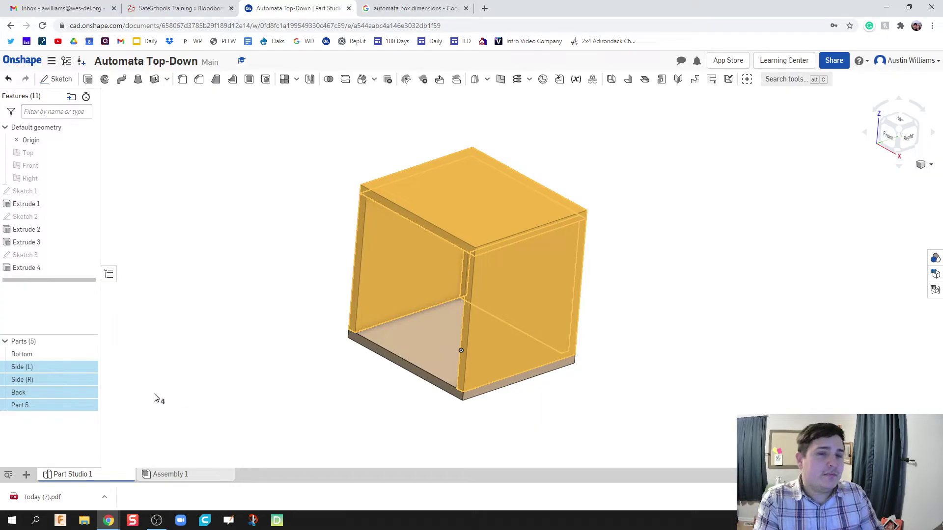
# Step: Give those four parts the tan EBCCA7 appearance colour
pyautogui.rightClick(67, 392)
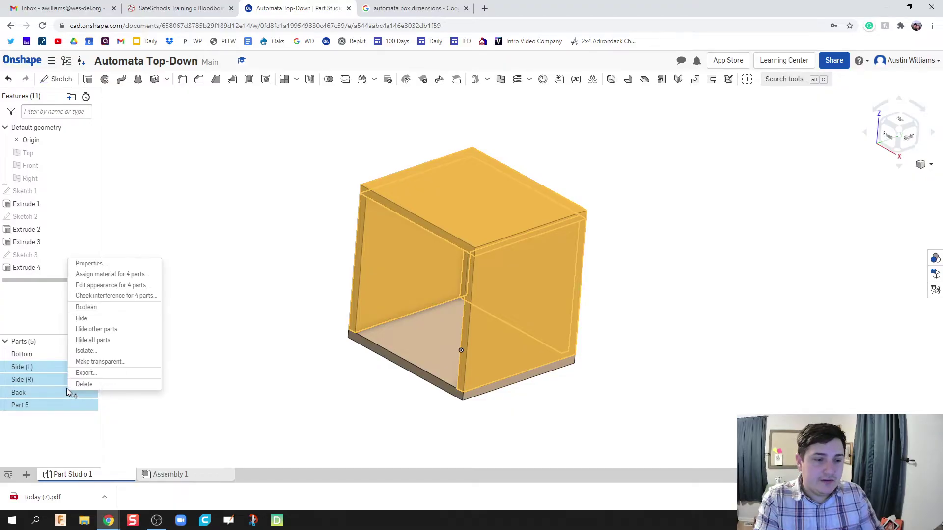
pyautogui.click(140, 283)
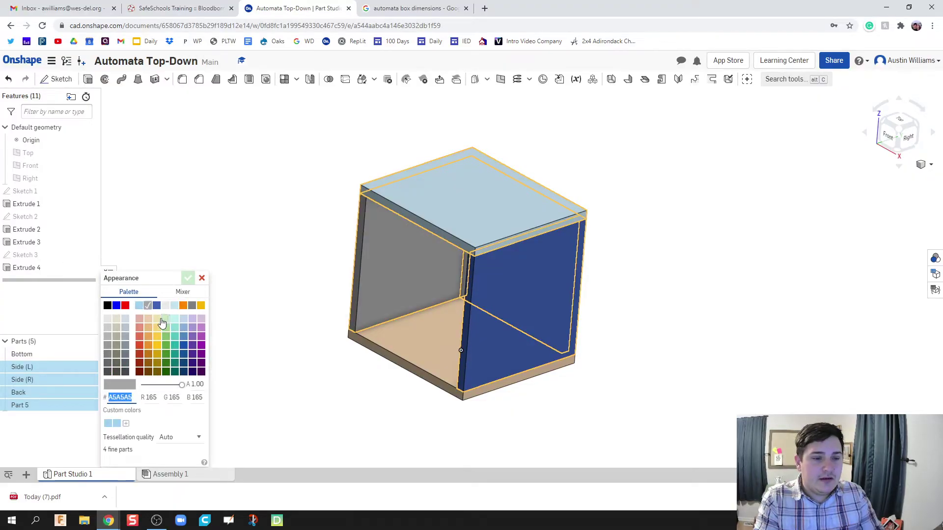
pyautogui.click(148, 321)
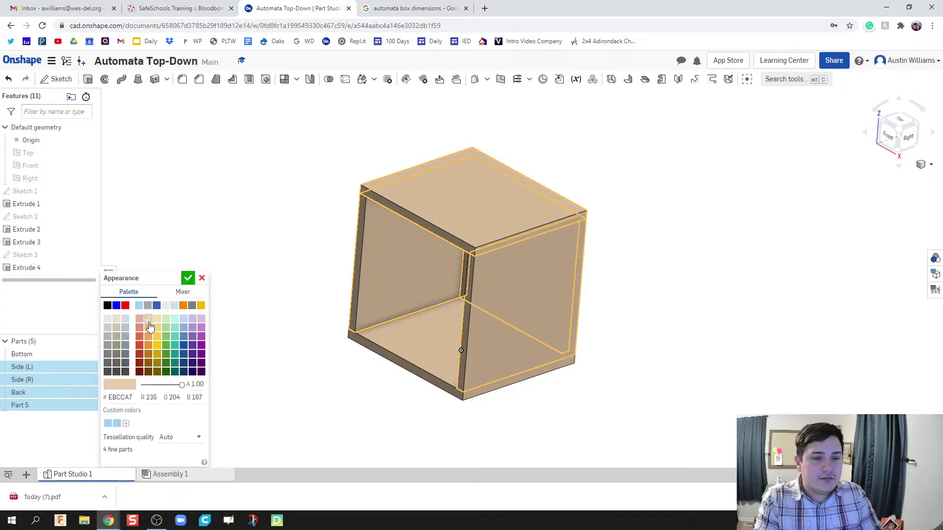
pyautogui.click(188, 279)
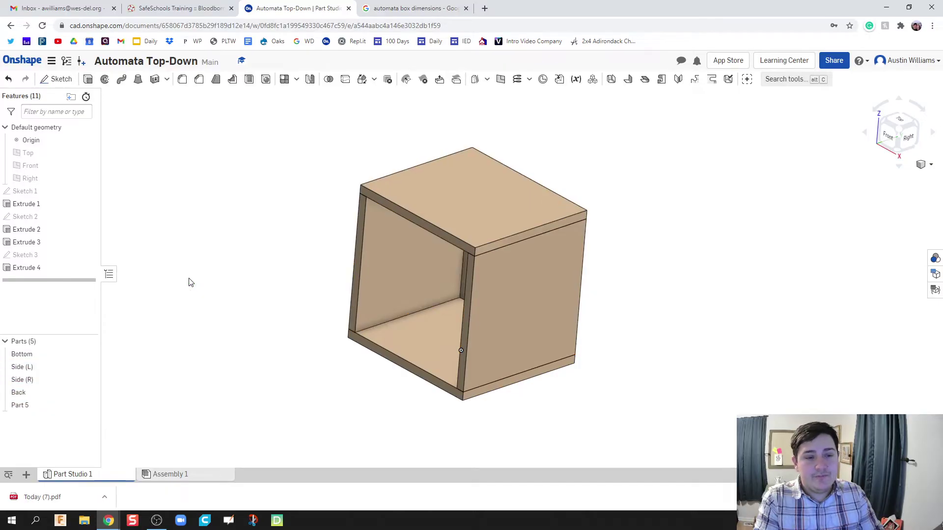
pyautogui.moveTo(275, 343); pyautogui.dragTo(283, 366, button='right')
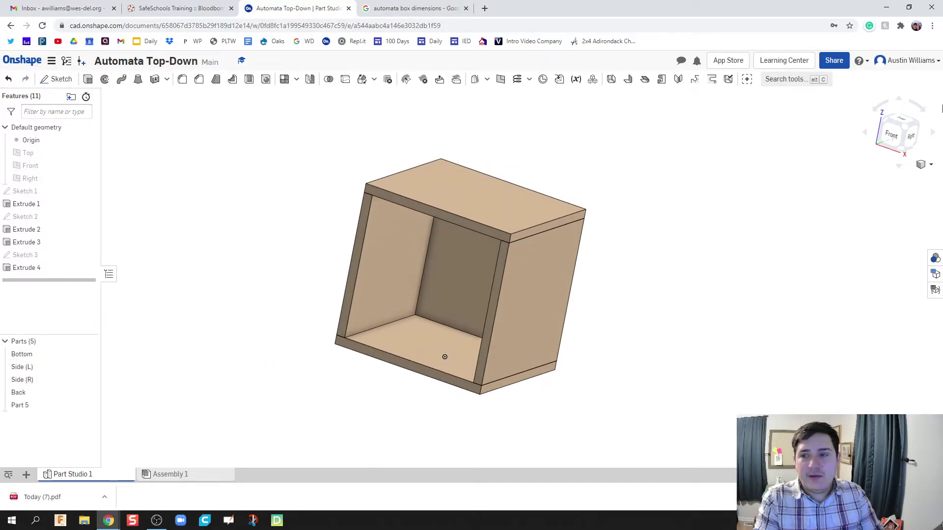
pyautogui.click(905, 127)
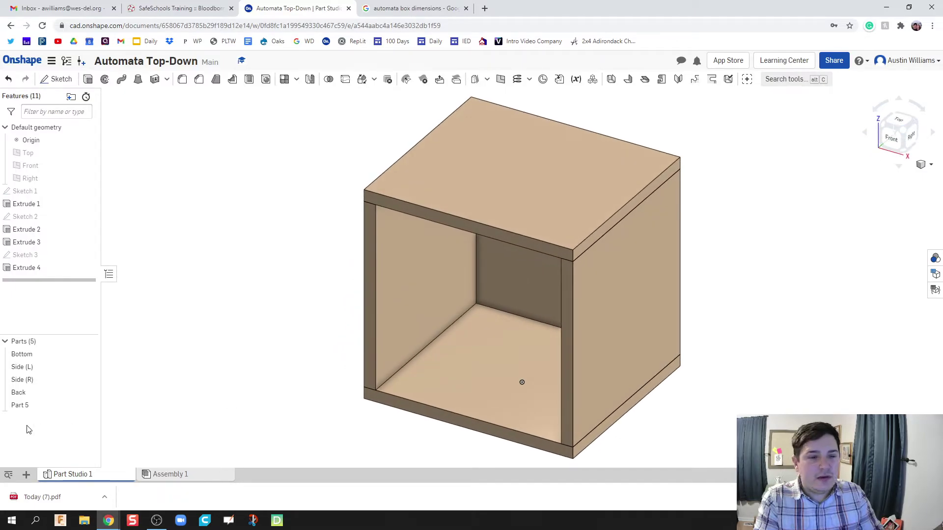
# Step: Rename Part 5, the top panel, entering B as its new name
pyautogui.rightClick(25, 406)
pyautogui.click(76, 247)
pyautogui.write('Back')
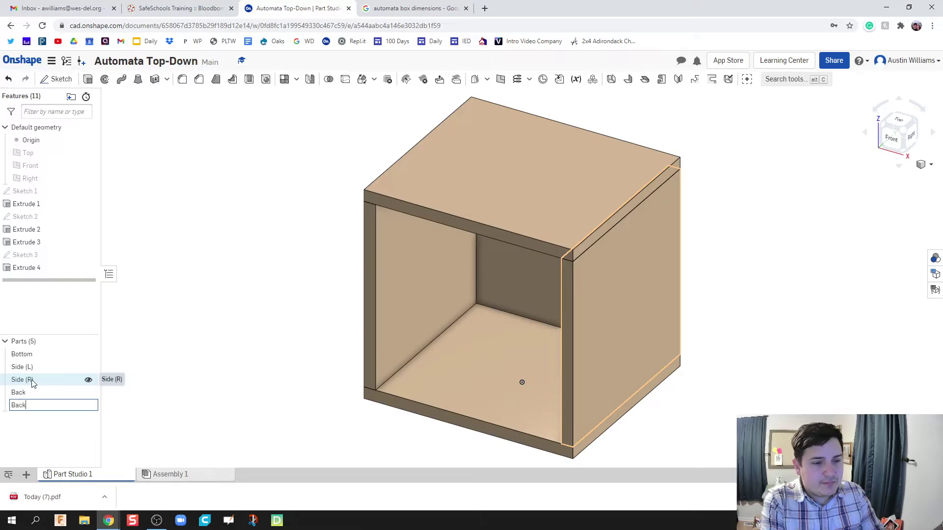
pyautogui.press('Return')
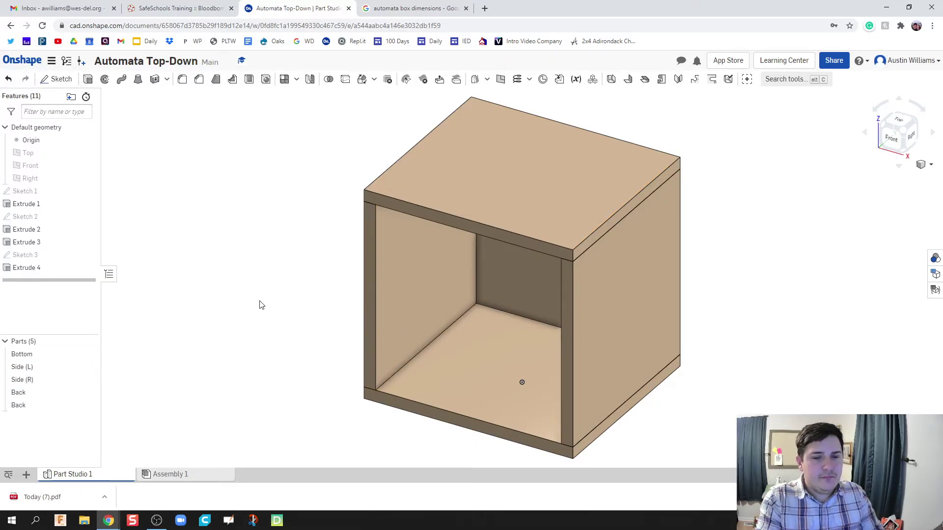
pyautogui.moveTo(872, 276); pyautogui.dragTo(837, 282, button='right')
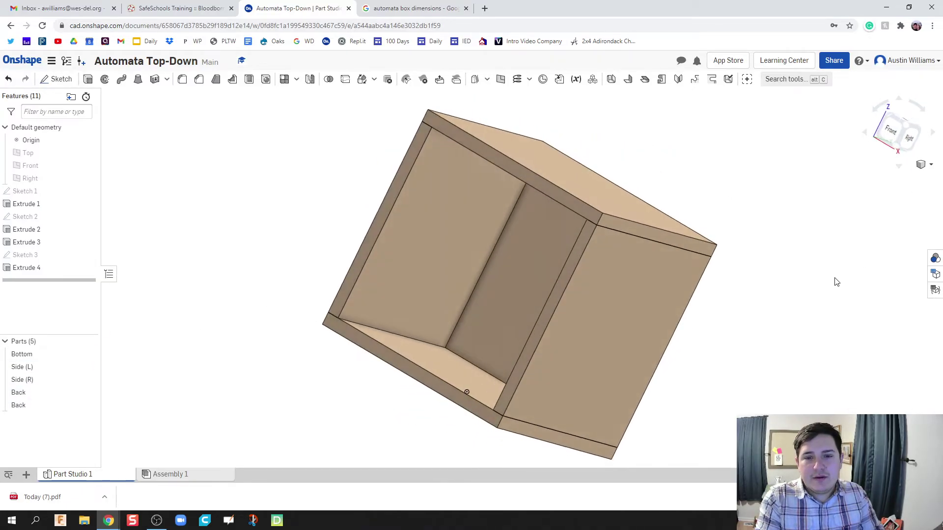
pyautogui.click(910, 126)
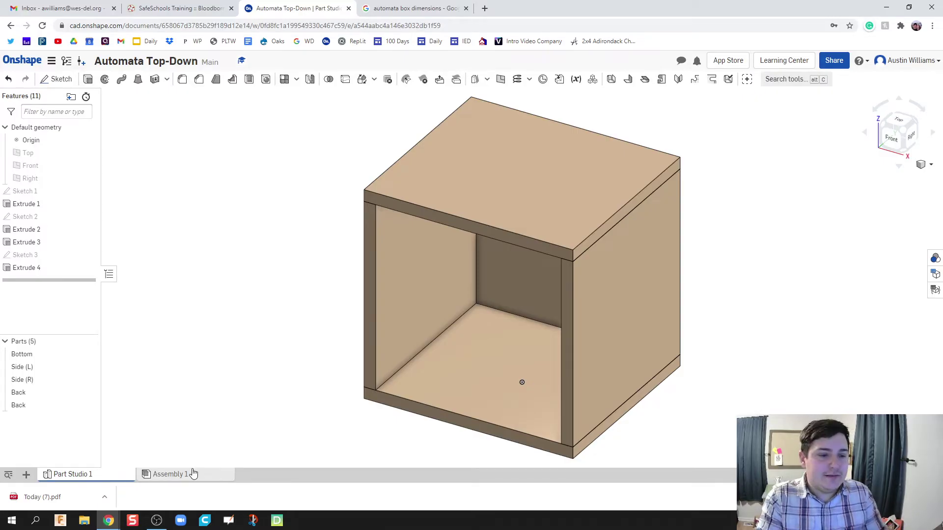
# Step: Insert all five parts from Part Studio 1 into Assembly 1
pyautogui.moveTo(187, 479)
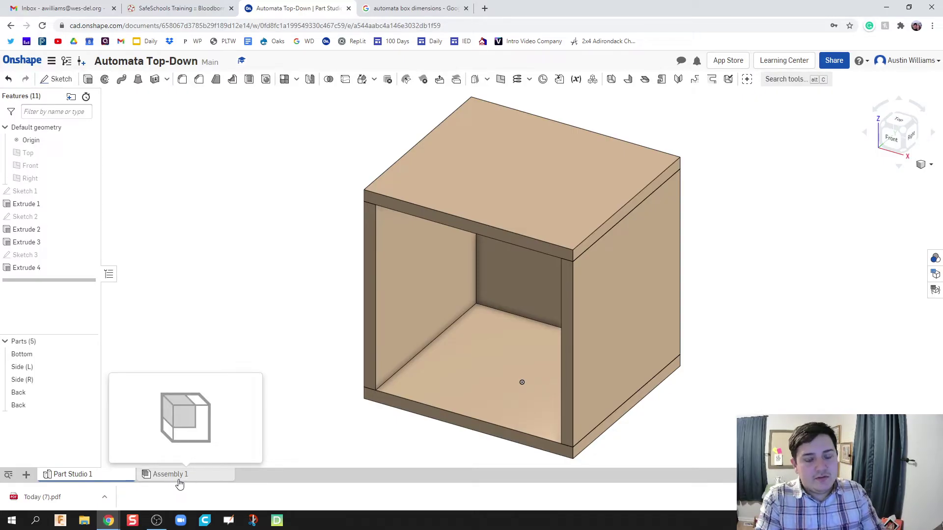
pyautogui.click(179, 479)
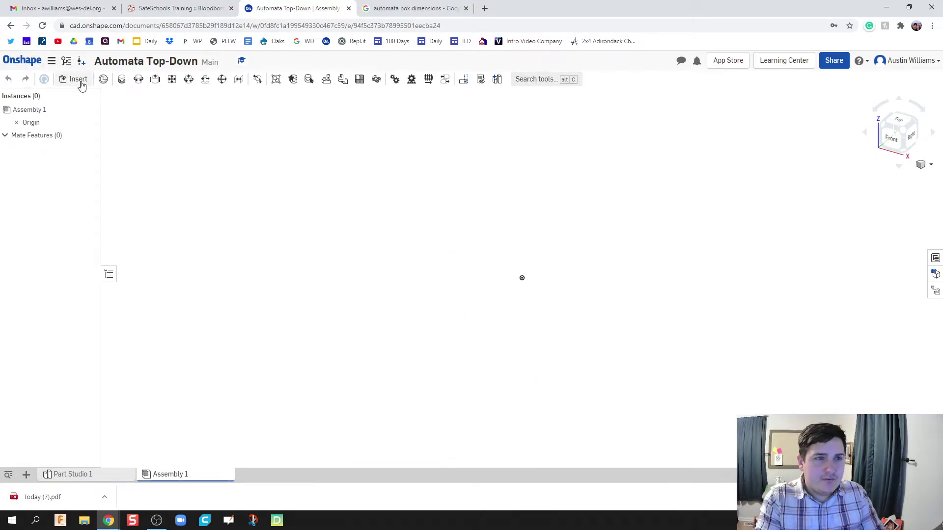
pyautogui.click(79, 80)
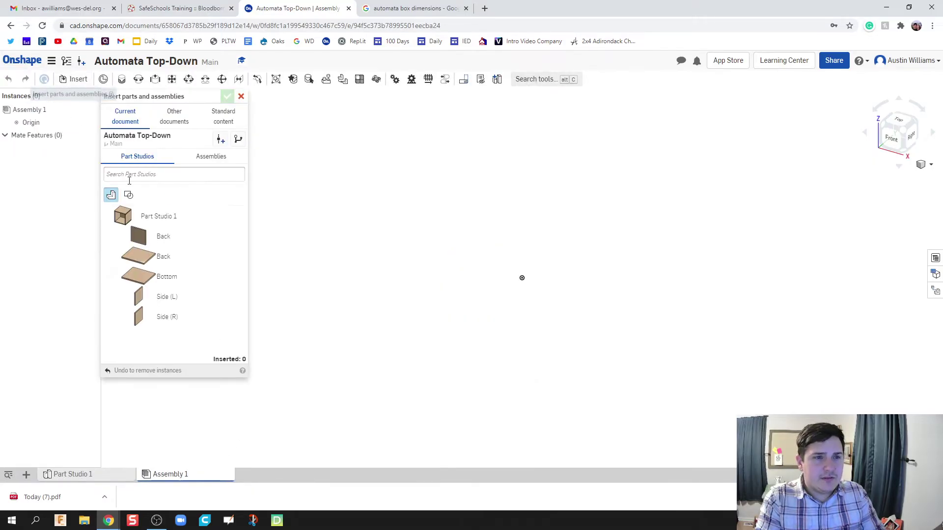
pyautogui.click(147, 216)
pyautogui.click(434, 260)
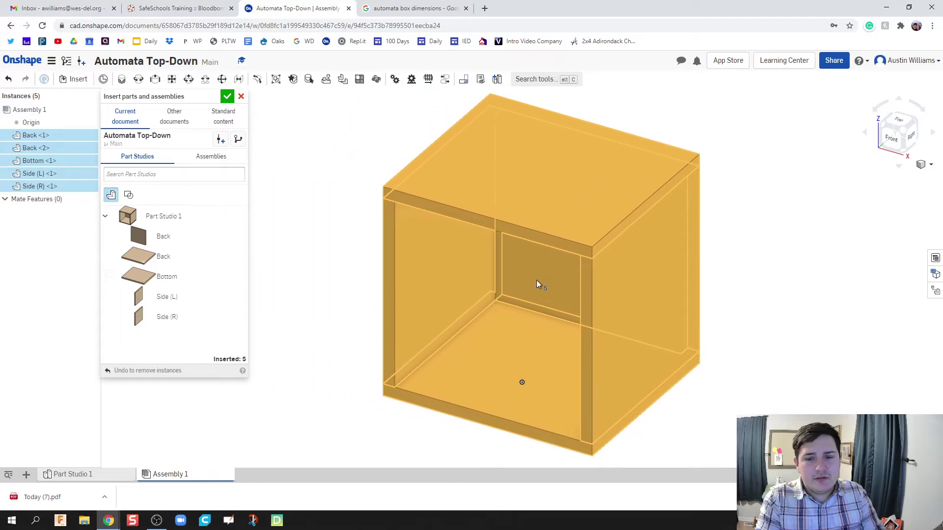
pyautogui.click(227, 96)
pyautogui.scroll(-3, 238, 225)
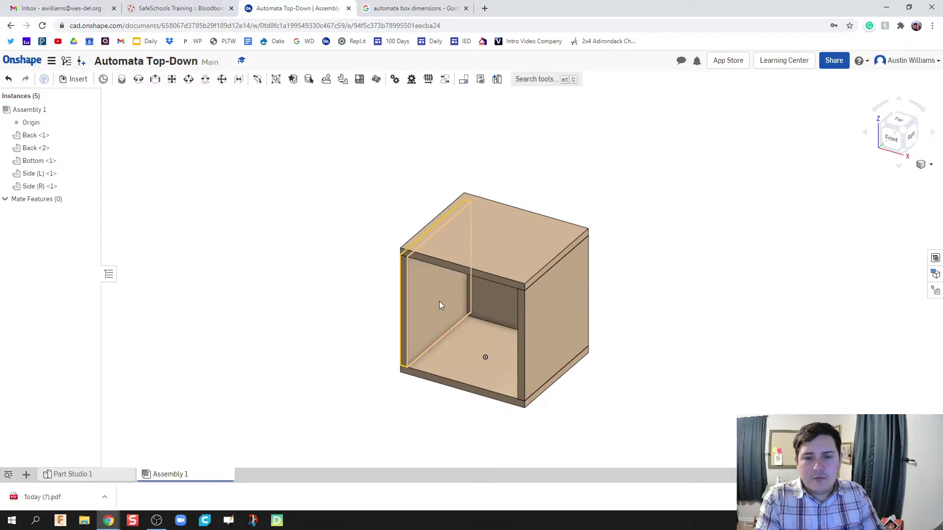
# Step: Drag the left side, right side, top and back panels away from the box
pyautogui.moveTo(440, 305); pyautogui.dragTo(206, 280)
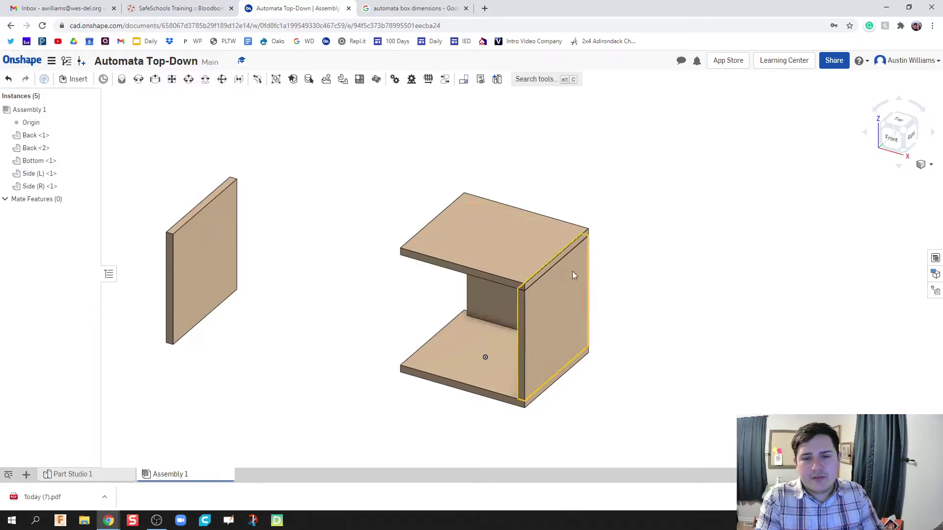
pyautogui.moveTo(576, 330); pyautogui.dragTo(628, 345)
pyautogui.moveTo(517, 257); pyautogui.dragTo(522, 173)
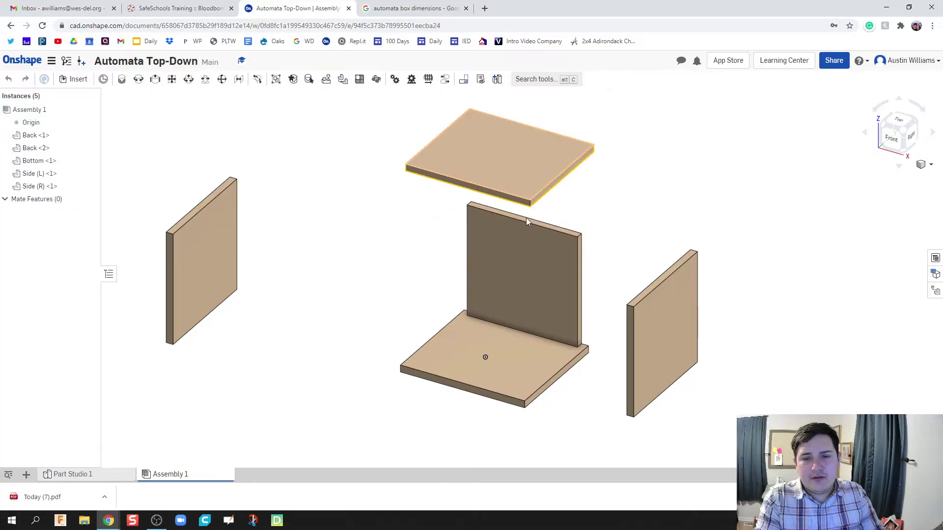
pyautogui.moveTo(542, 313); pyautogui.dragTo(656, 234)
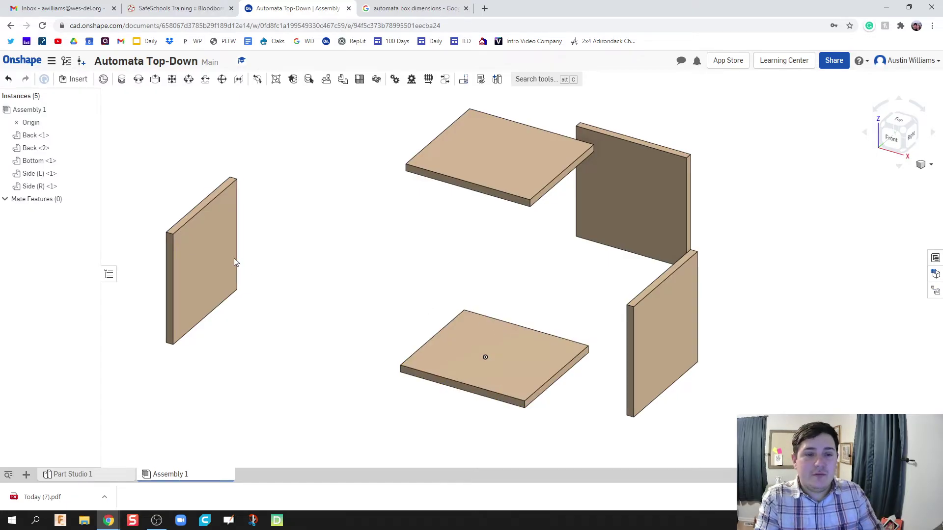
pyautogui.moveTo(224, 250); pyautogui.dragTo(361, 272)
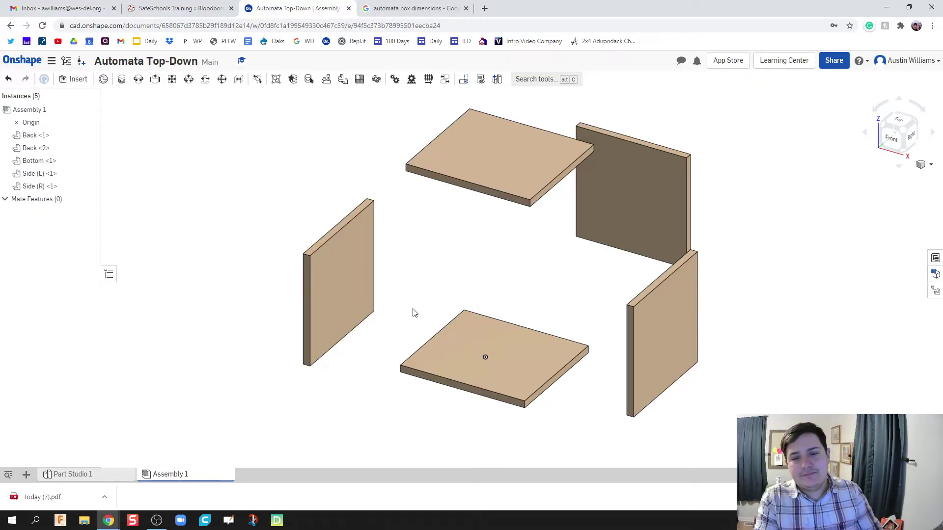
# Step: Fix the Bottom panel in place and check that it cannot be moved
pyautogui.rightClick(447, 364)
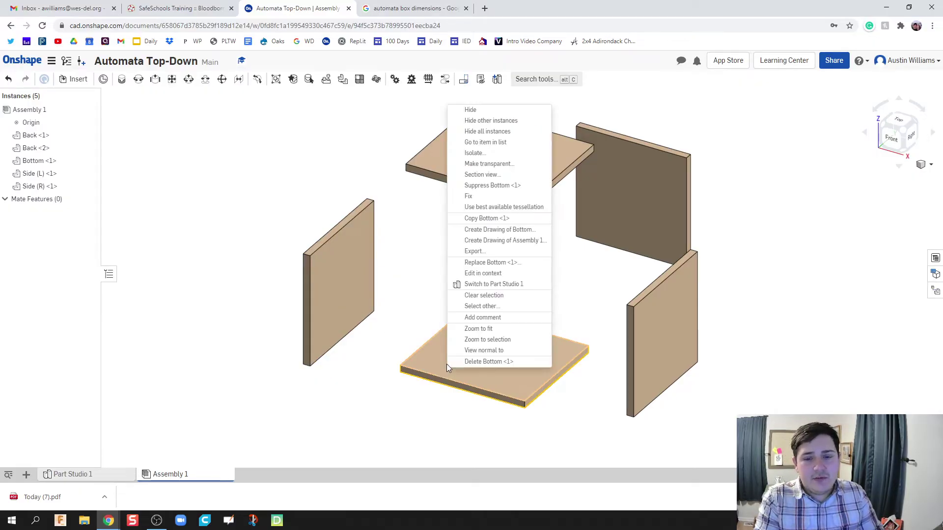
pyautogui.click(470, 197)
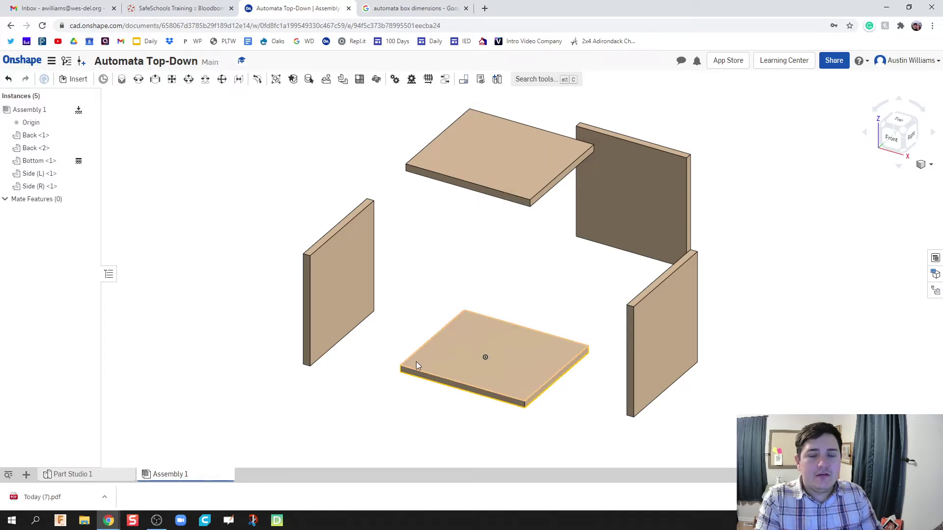
pyautogui.rightClick(443, 369)
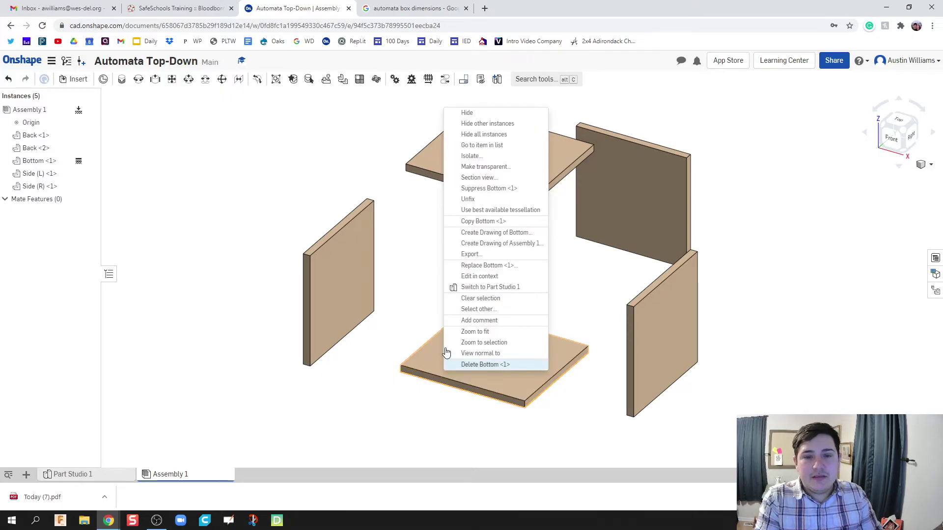
pyautogui.click(406, 300)
pyautogui.moveTo(447, 397); pyautogui.dragTo(432, 369)
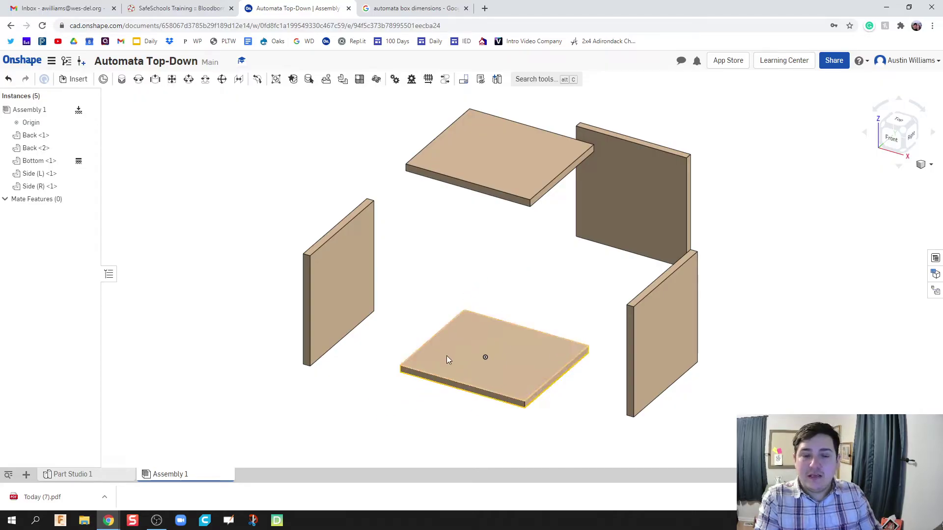
pyautogui.moveTo(323, 417); pyautogui.dragTo(322, 391, button='right')
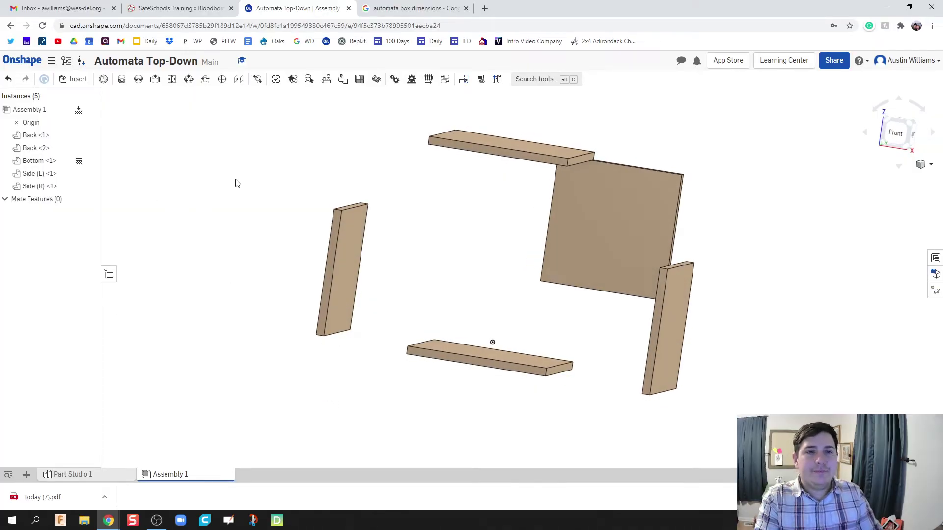
# Step: Fasten Side (L)'s bottom corner connector to the matching corner on Bottom
pyautogui.click(122, 81)
pyautogui.moveTo(155, 219); pyautogui.dragTo(336, 309, button='right')
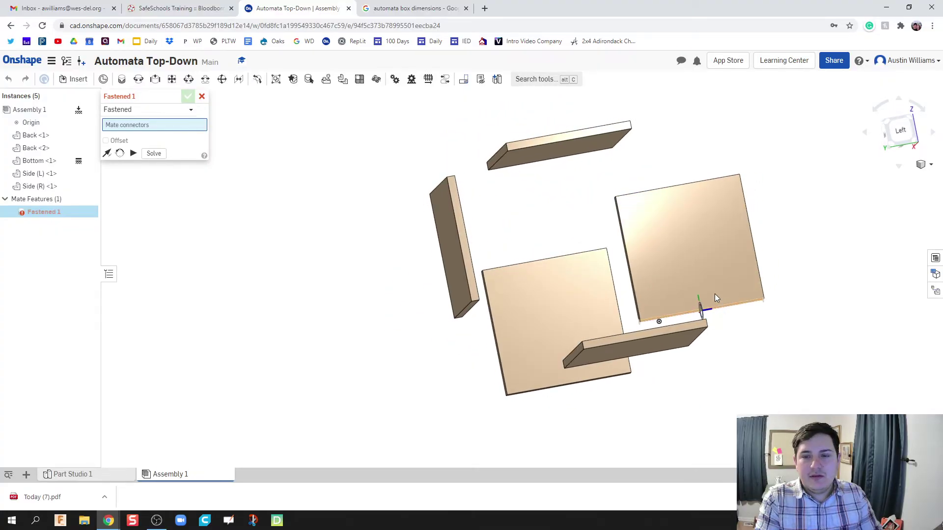
pyautogui.scroll(3, 677, 280)
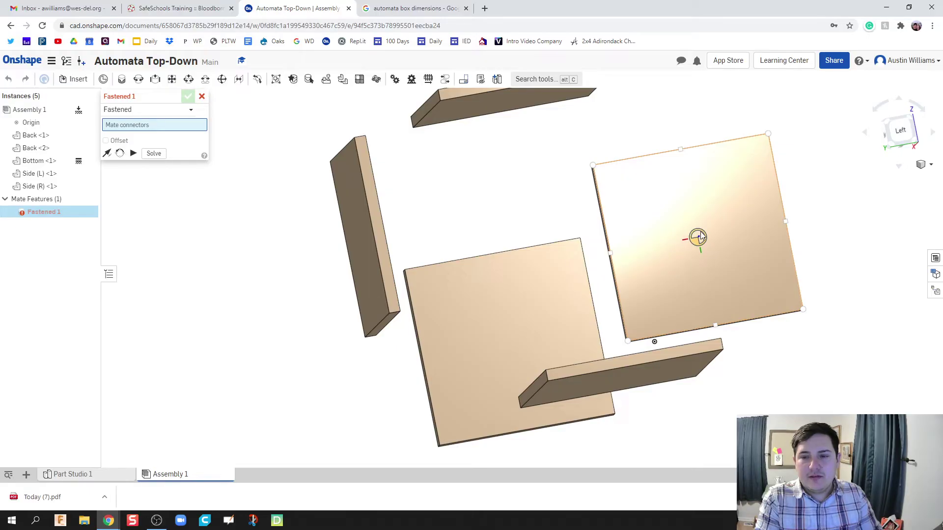
pyautogui.click(628, 342)
pyautogui.moveTo(504, 344); pyautogui.dragTo(462, 225, button='right')
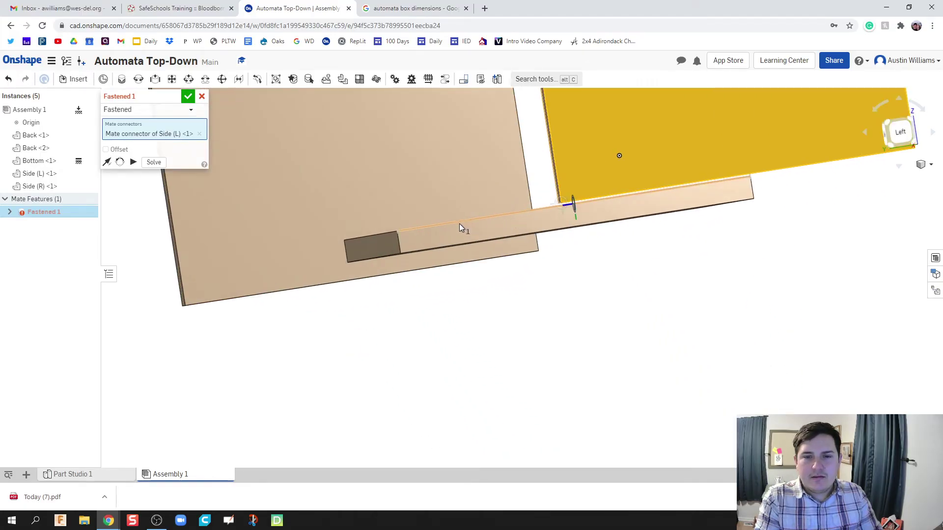
pyautogui.click(397, 233)
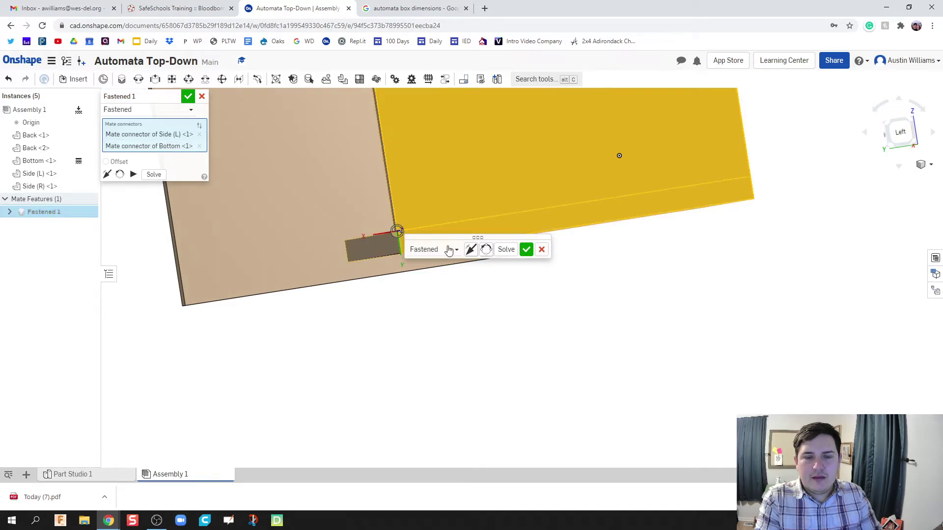
pyautogui.click(531, 252)
pyautogui.moveTo(595, 266); pyautogui.dragTo(488, 296, button='right')
pyautogui.moveTo(489, 296); pyautogui.dragTo(480, 352, button='middle')
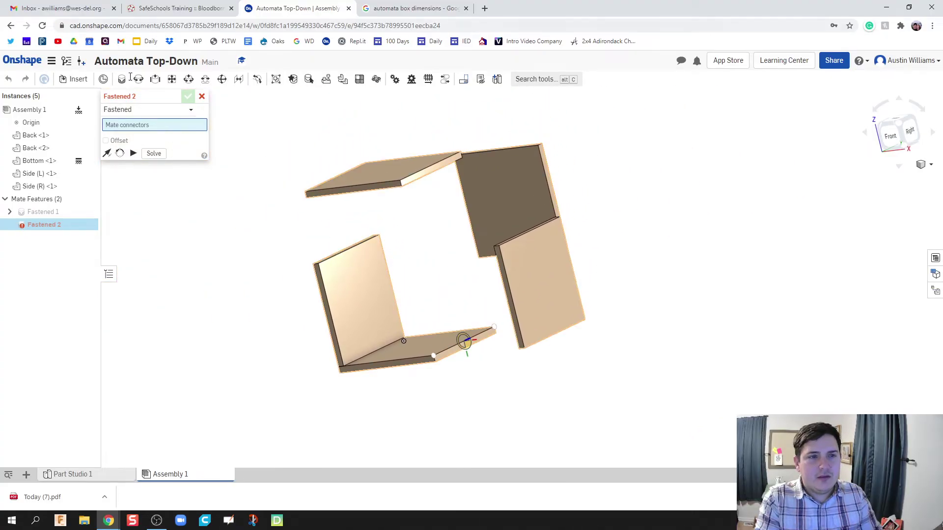
# Step: Fasten Side (R)'s bottom corner to the matching corner on the Bottom panel
pyautogui.hotkey('shift', '4')
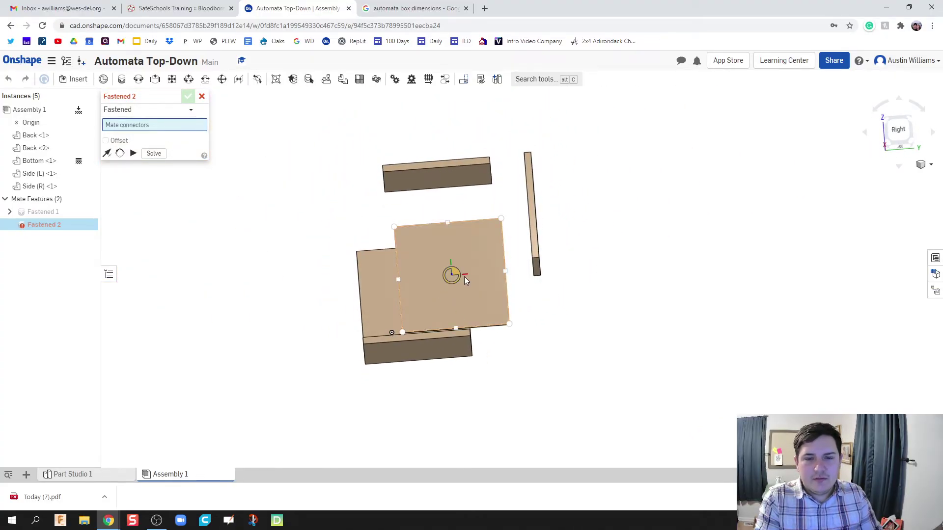
pyautogui.scroll(3, 464, 276)
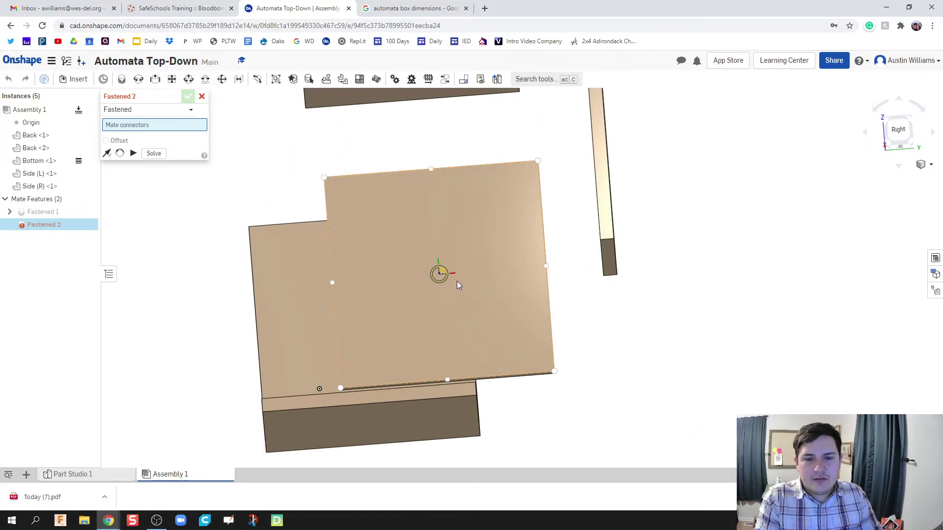
pyautogui.click(554, 371)
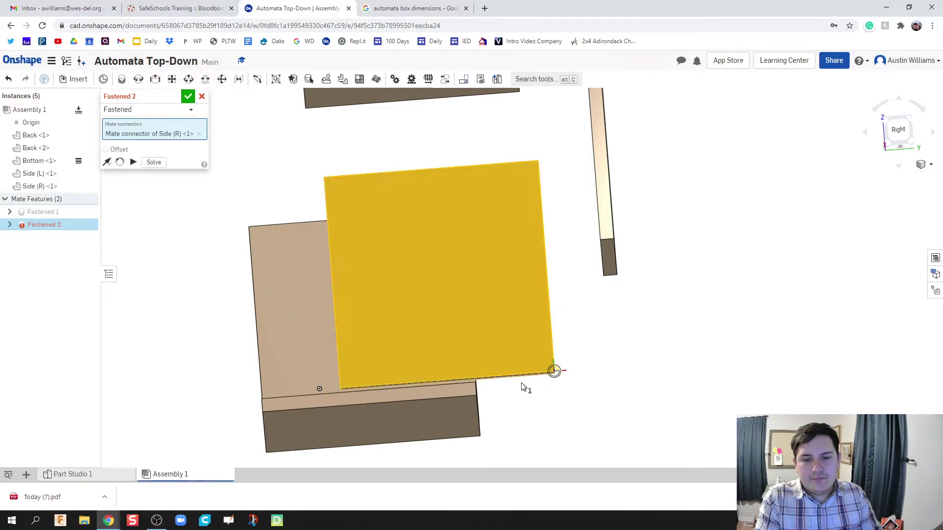
pyautogui.scroll(5, 517, 387)
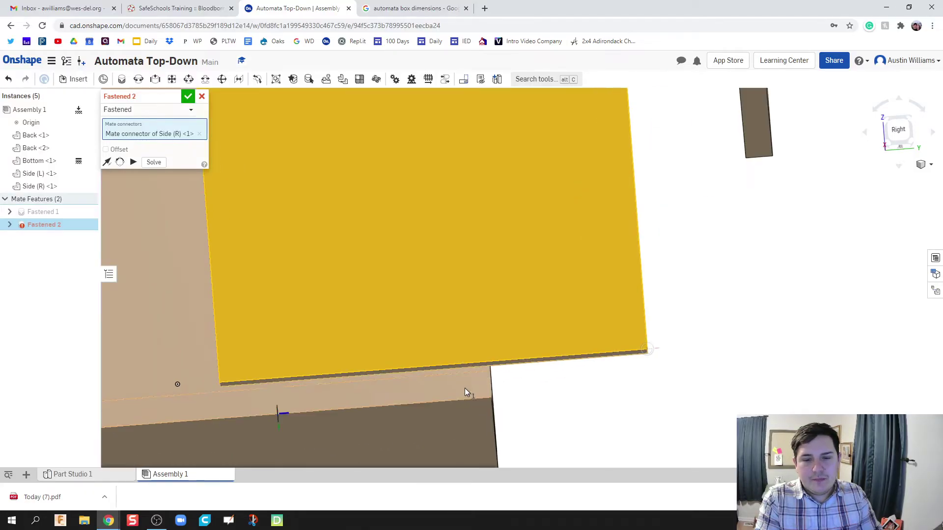
pyautogui.click(502, 363)
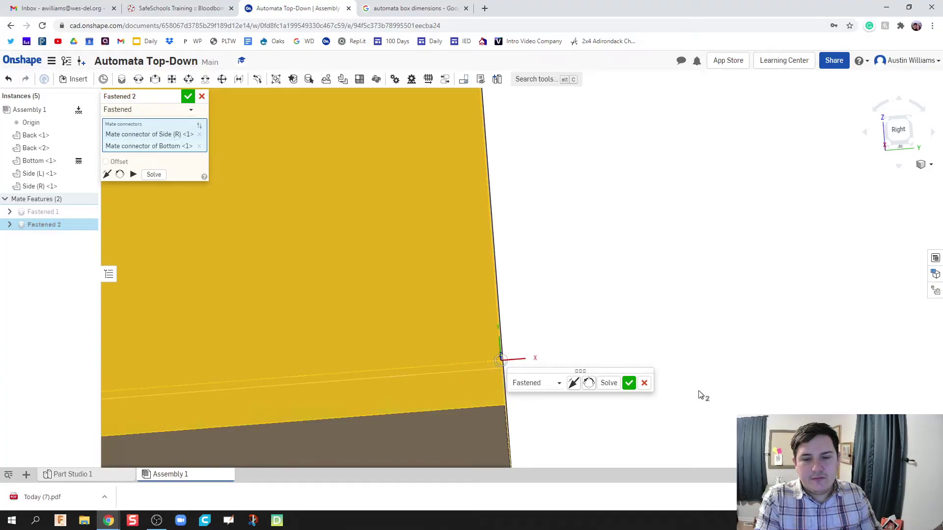
pyautogui.click(629, 383)
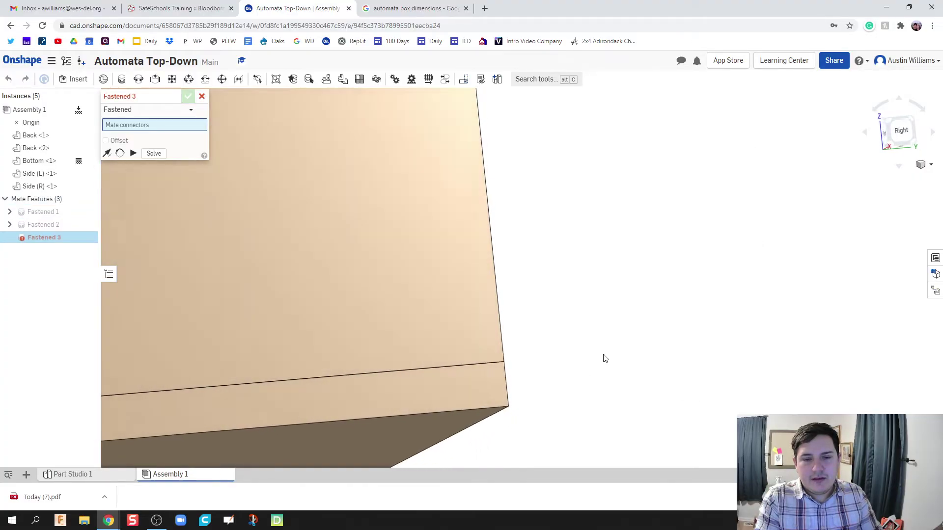
# Step: Fasten the Back panel's bottom corner to the matching corner on Side (L)
pyautogui.hotkey('shift', '7')
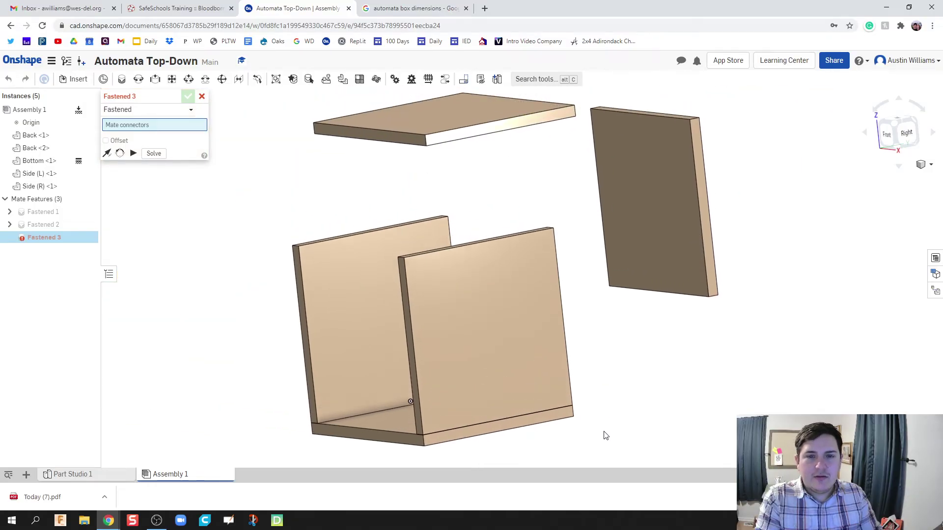
pyautogui.moveTo(606, 436); pyautogui.dragTo(550, 354, button='right')
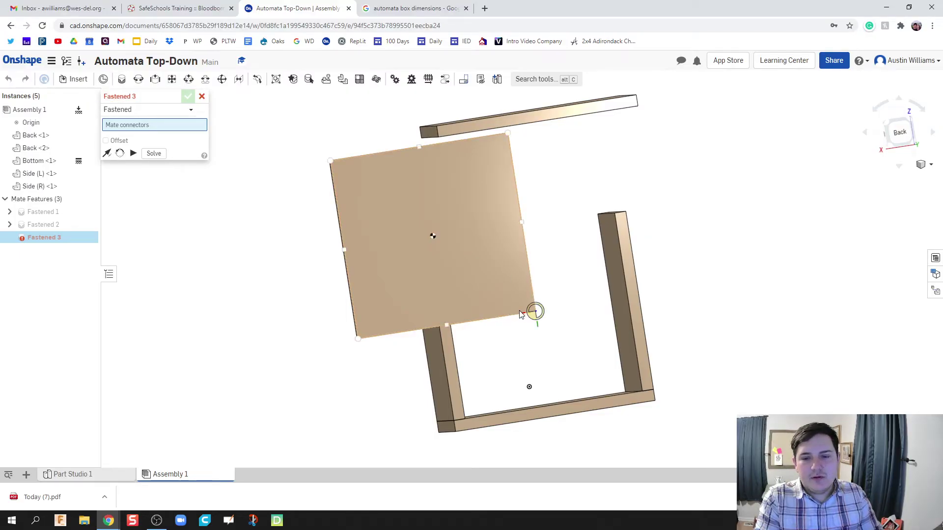
pyautogui.click(536, 314)
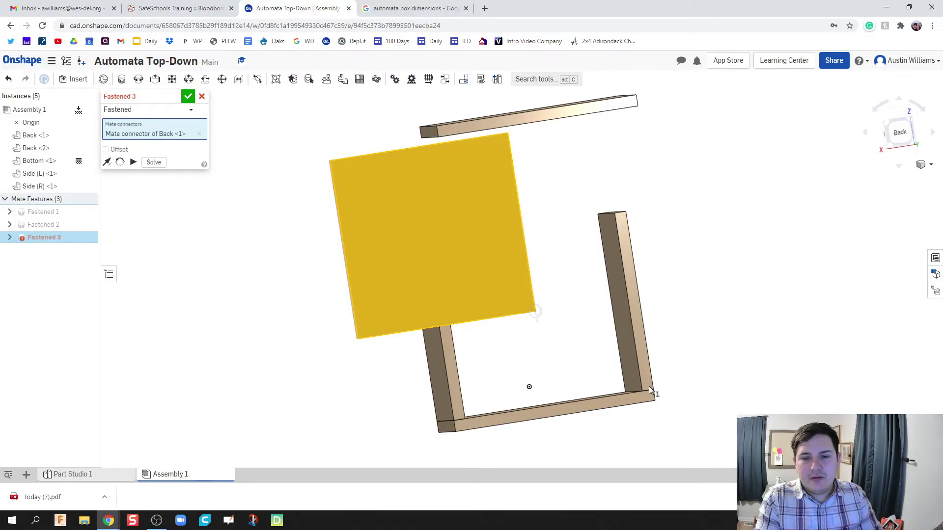
pyautogui.scroll(-5, 650, 386)
pyautogui.scroll(-2, 606, 408)
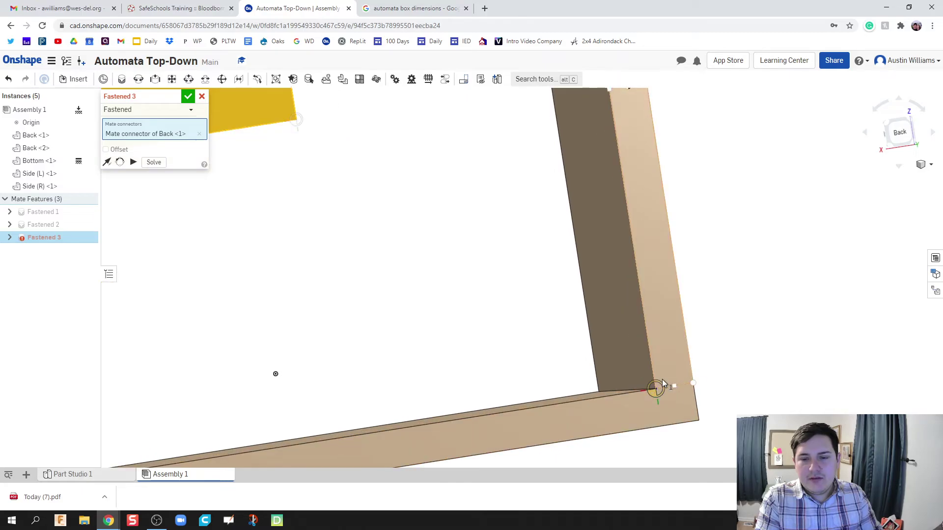
pyautogui.click(656, 390)
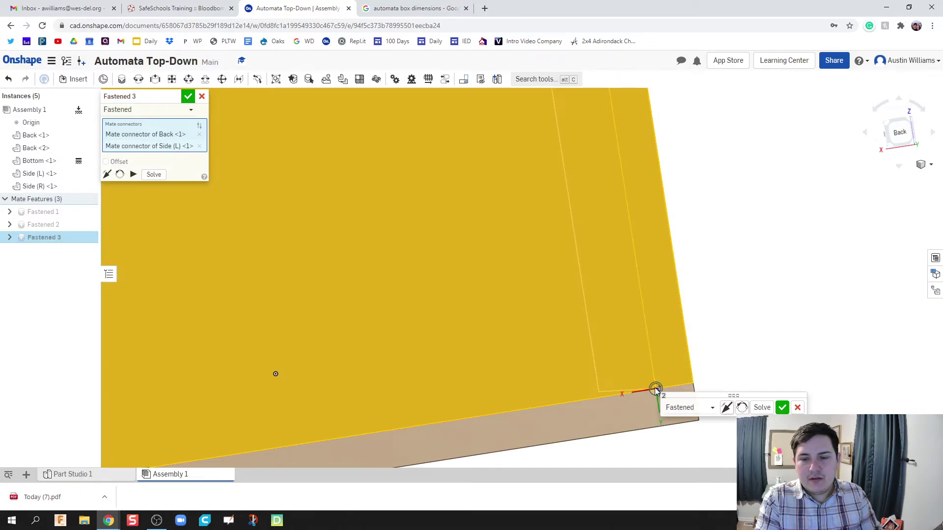
pyautogui.click(786, 409)
pyautogui.scroll(8, 675, 371)
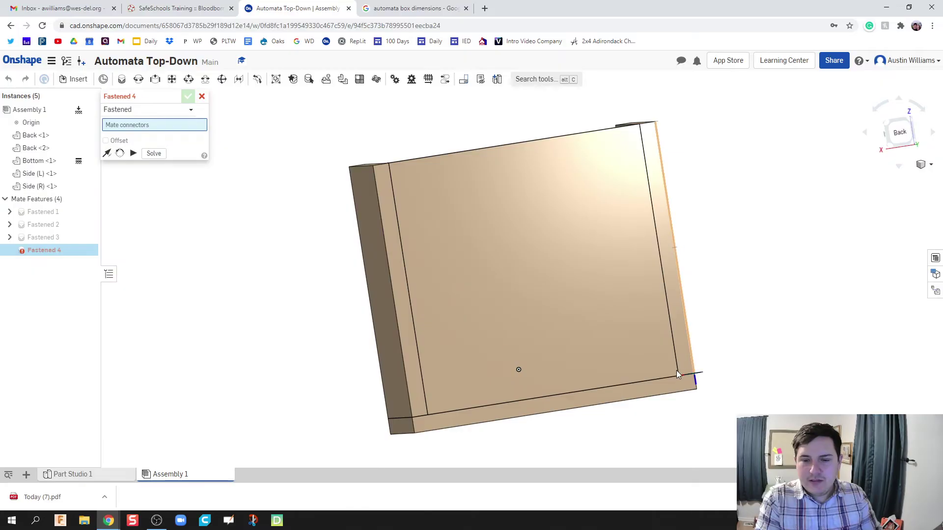
pyautogui.hotkey('shift', '7')
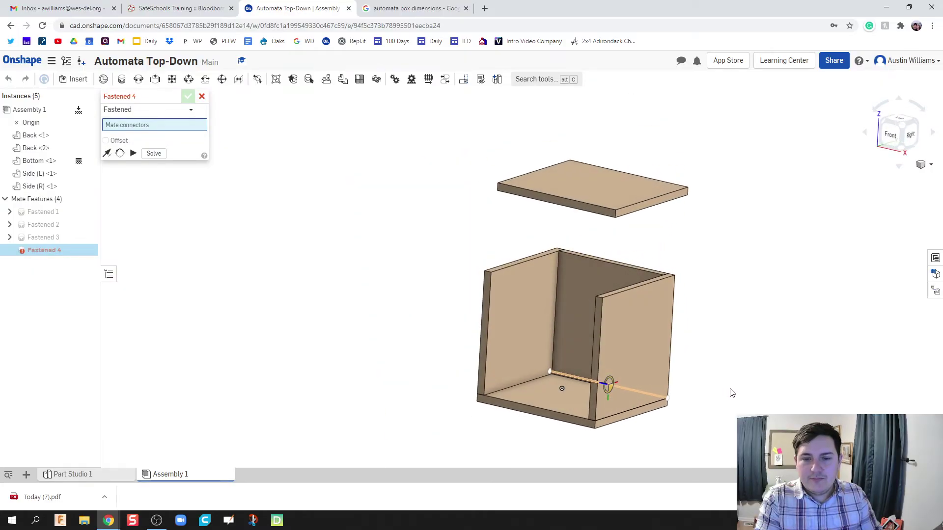
pyautogui.click(902, 128)
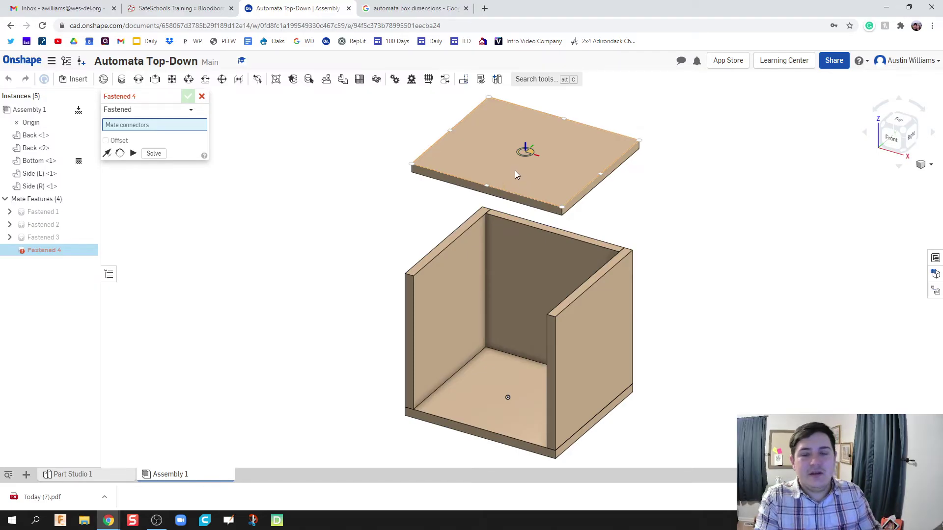
pyautogui.scroll(5, 517, 169)
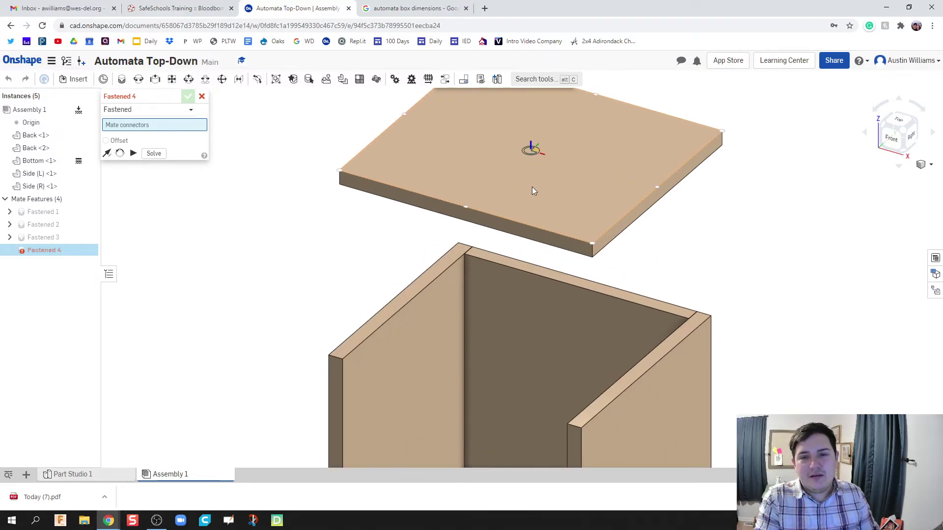
pyautogui.moveTo(533, 193); pyautogui.dragTo(533, 232, button='middle')
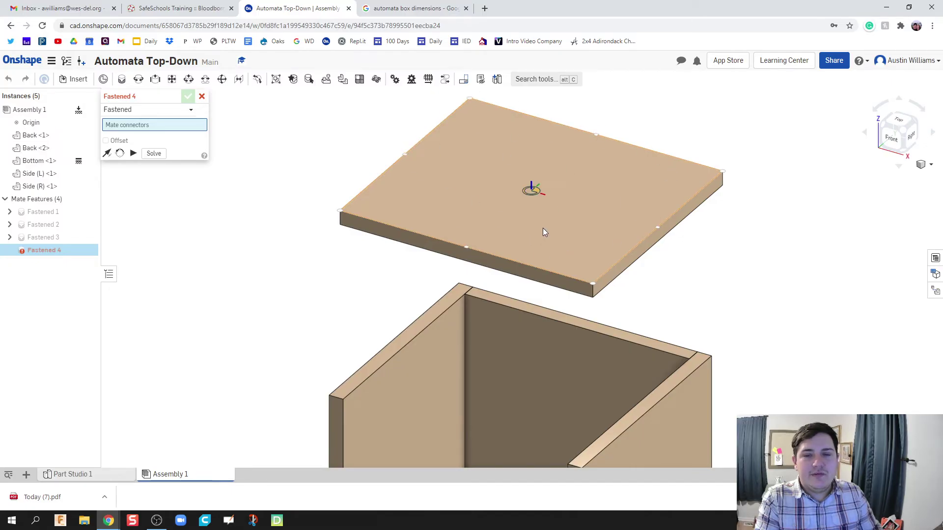
pyautogui.scroll(-3, 535, 212)
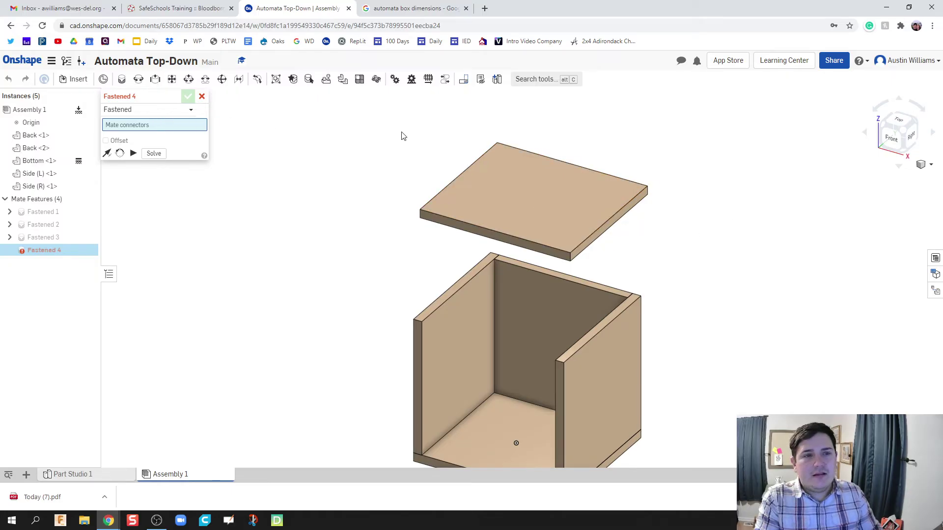
# Step: Try mating the lid's corner to a box-top connector, then cancel the incorrect mate
pyautogui.scroll(2, 629, 187)
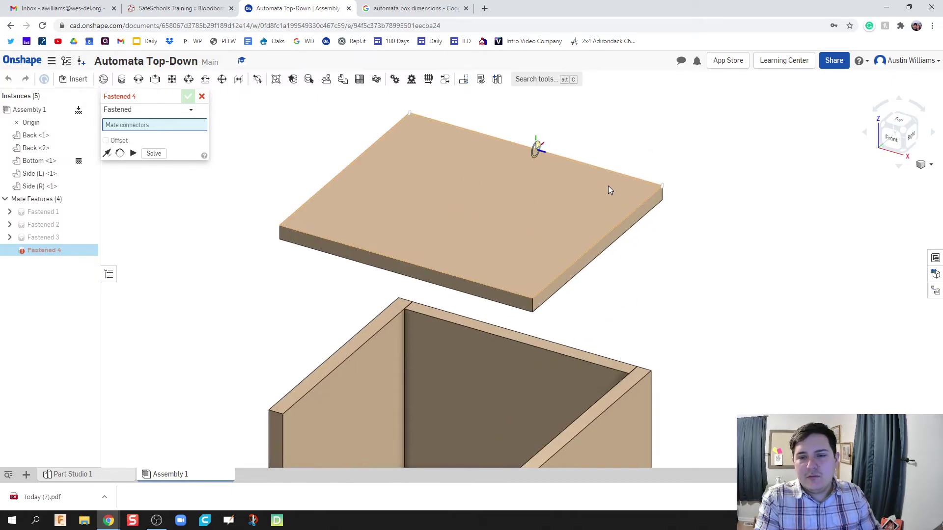
pyautogui.click(662, 185)
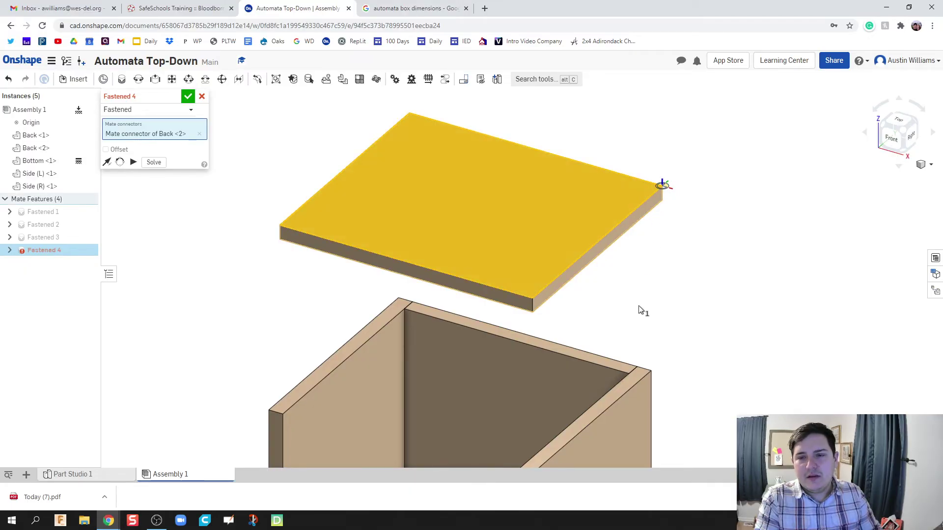
pyautogui.scroll(2, 614, 365)
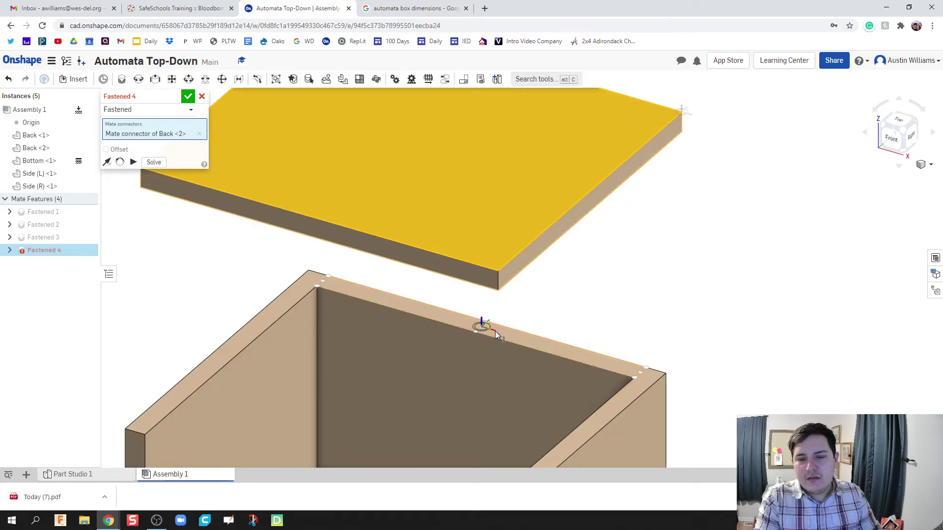
pyautogui.click(635, 377)
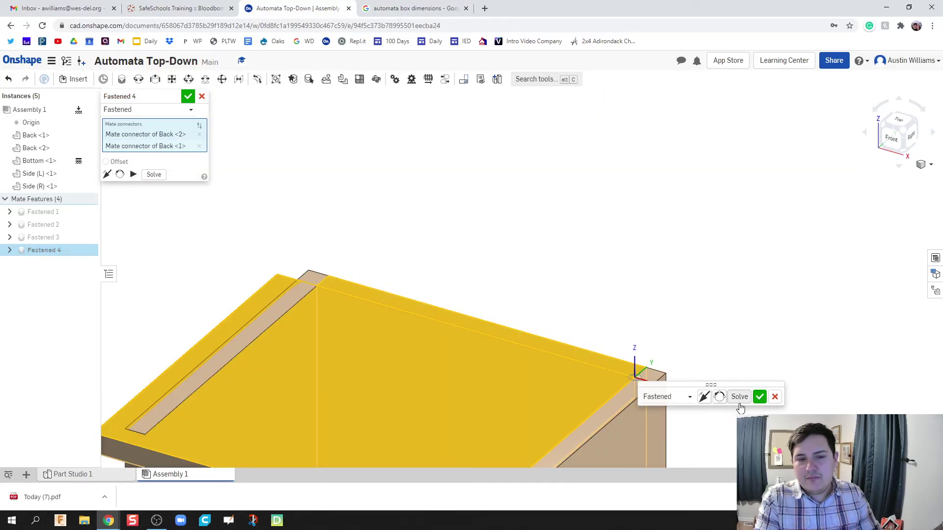
pyautogui.scroll(-3, 627, 256)
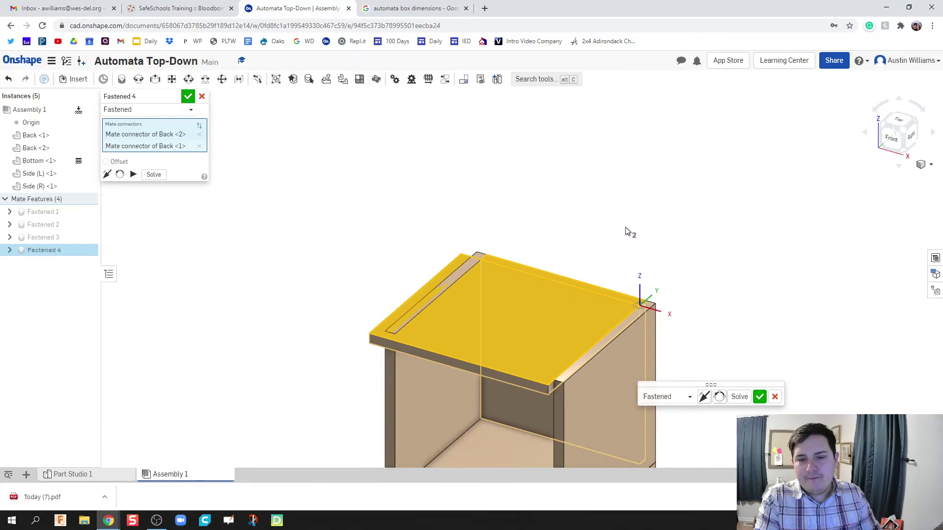
pyautogui.moveTo(631, 263); pyautogui.dragTo(525, 182, button='middle')
pyautogui.hotkey('shift', '5')
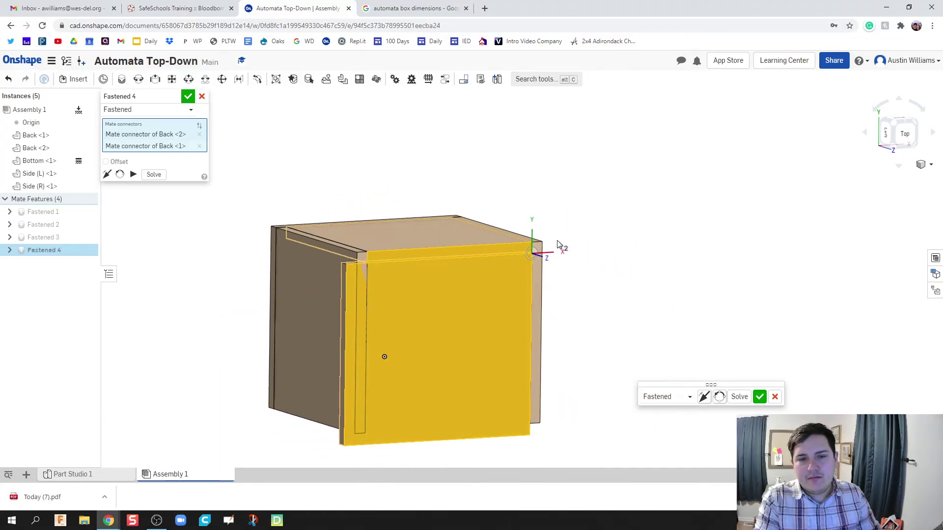
pyautogui.moveTo(537, 236); pyautogui.dragTo(540, 219, button='right')
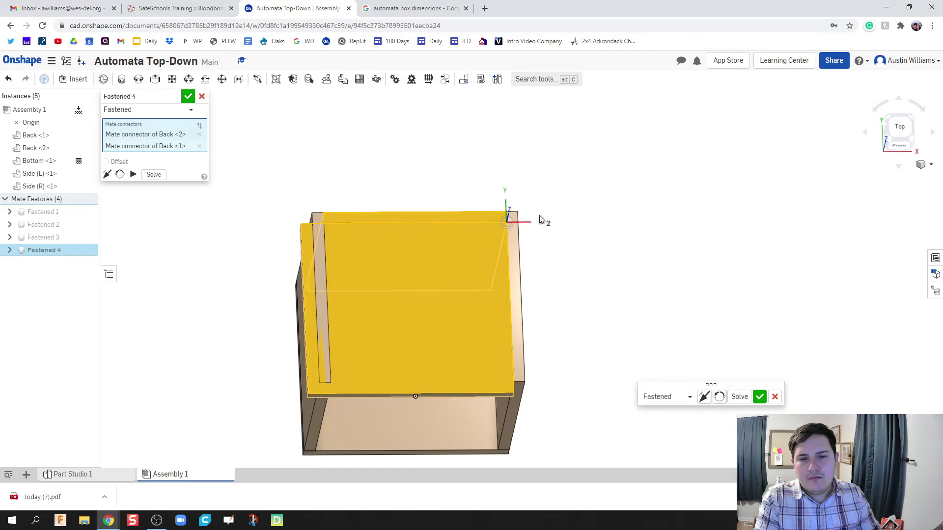
pyautogui.click(199, 146)
pyautogui.moveTo(623, 169); pyautogui.dragTo(610, 158, button='right')
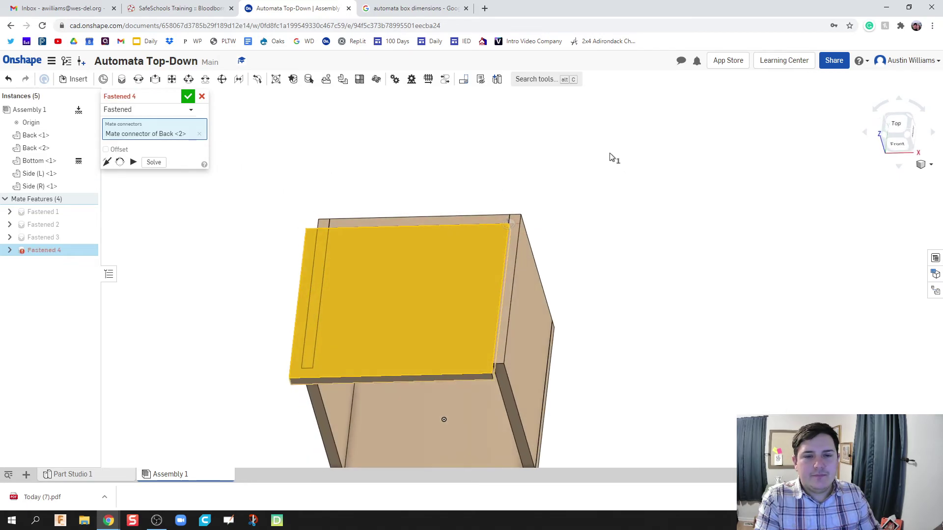
pyautogui.click(201, 97)
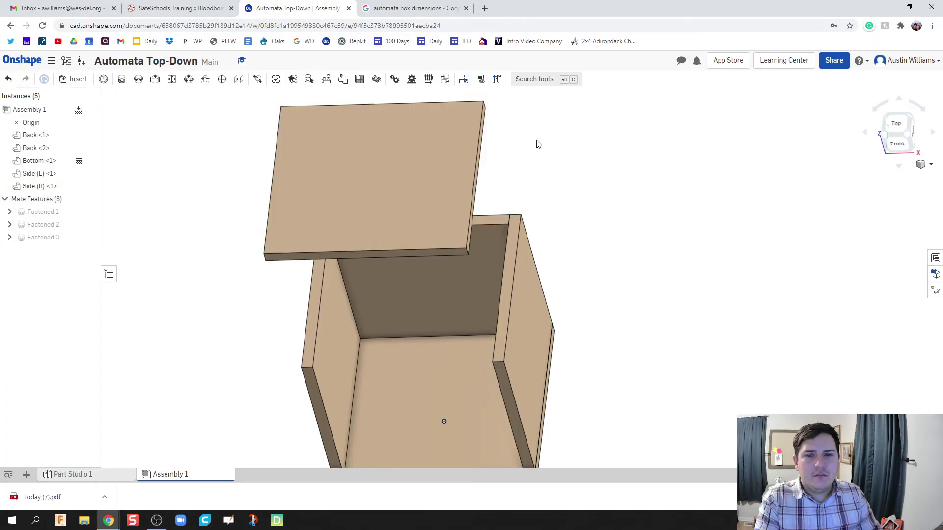
# Step: Fasten the lid's corner connector to Side (R)'s top corner connector
pyautogui.click(122, 79)
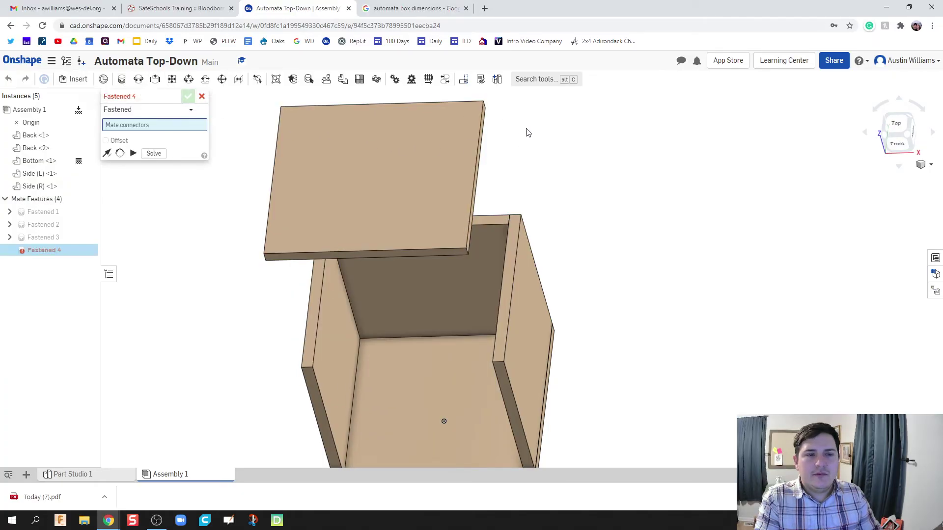
pyautogui.scroll(5, 495, 168)
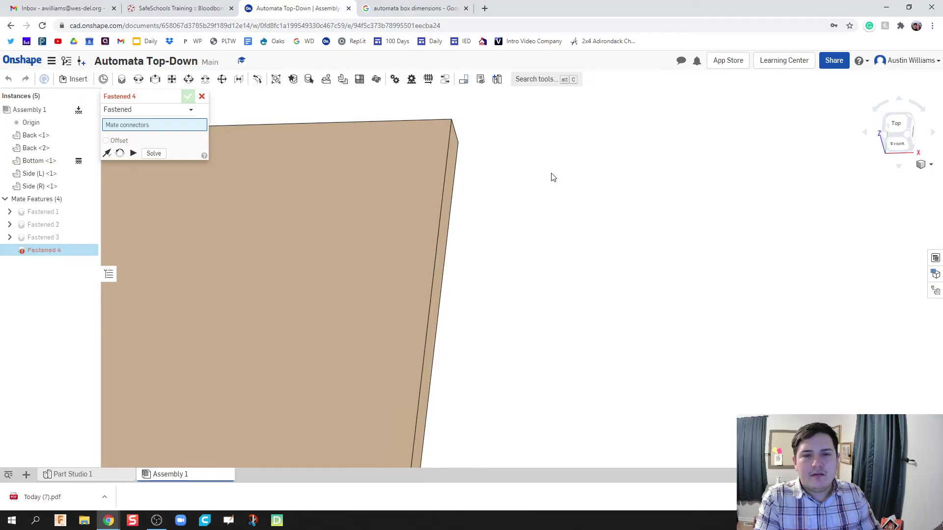
pyautogui.moveTo(551, 177); pyautogui.dragTo(496, 143, button='right')
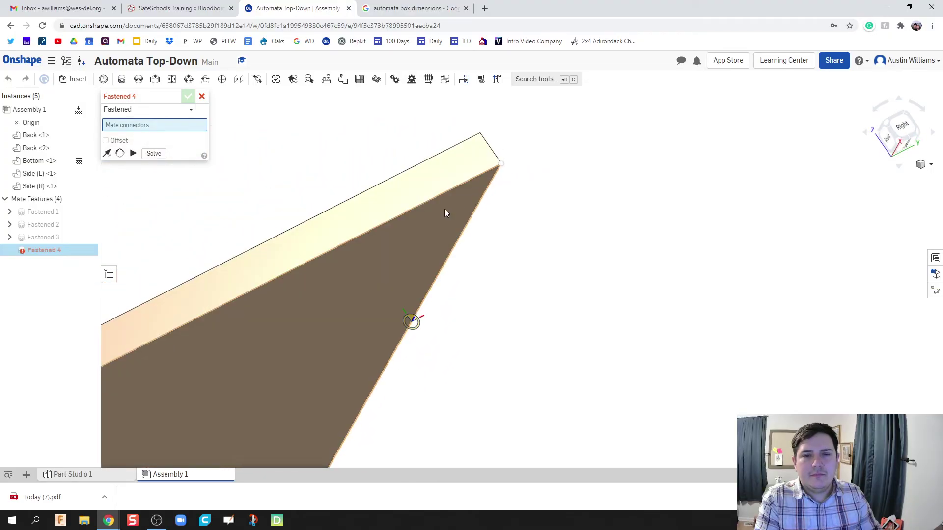
pyautogui.click(501, 162)
pyautogui.moveTo(501, 162); pyautogui.dragTo(605, 329, button='right')
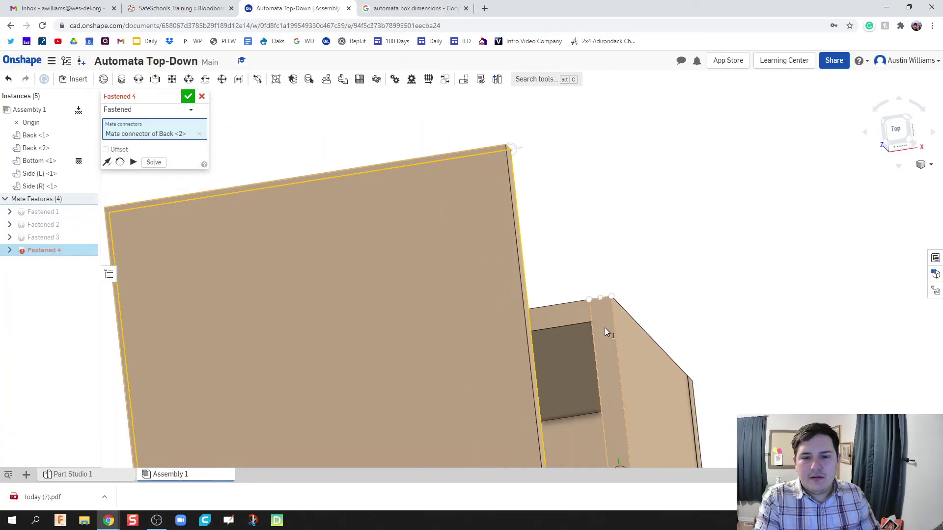
pyautogui.click(611, 296)
pyautogui.click(739, 315)
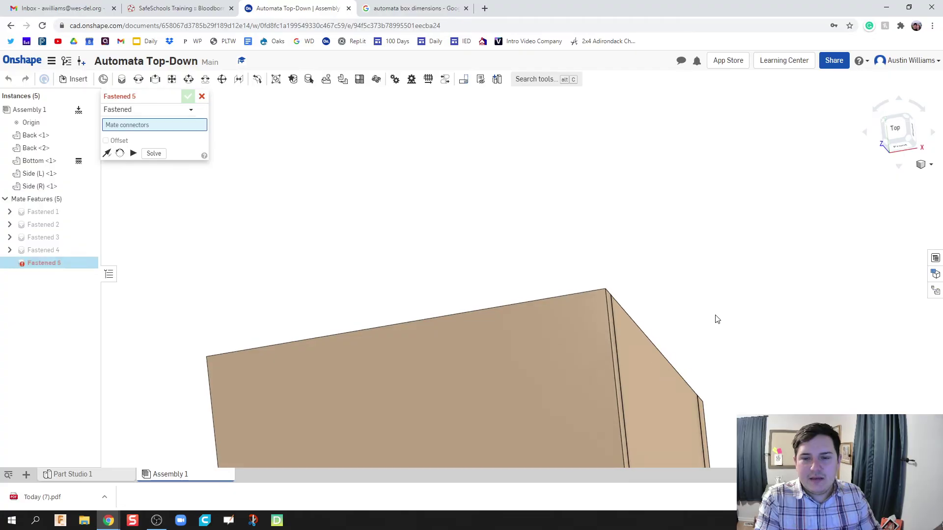
pyautogui.moveTo(716, 316); pyautogui.dragTo(768, 273, button='right')
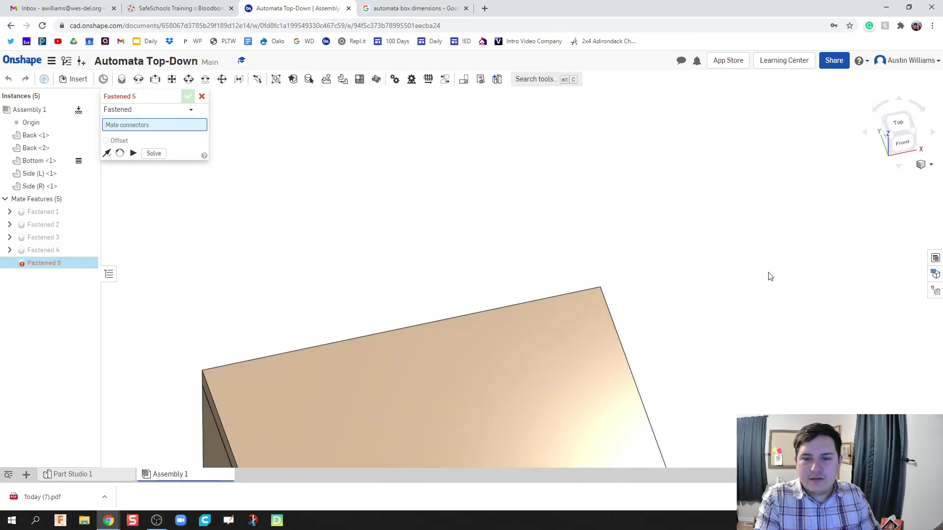
pyautogui.click(915, 137)
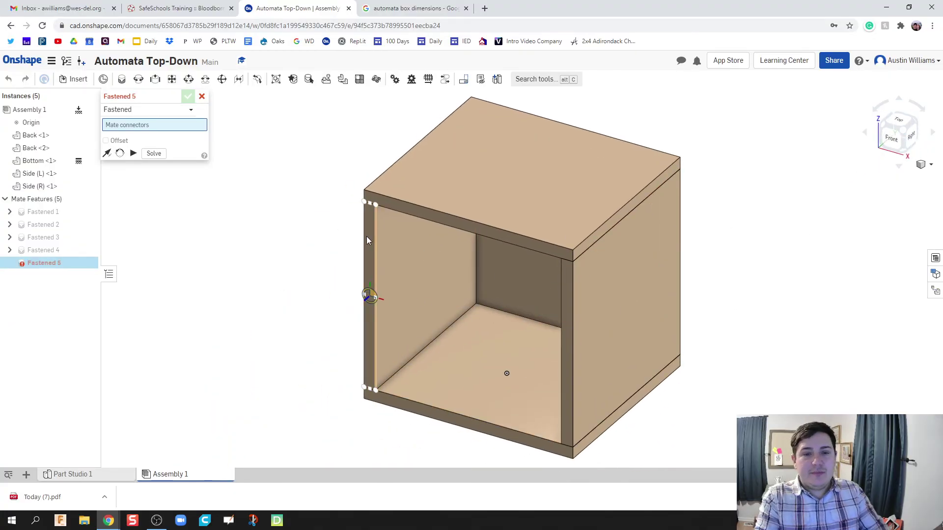
# Step: Cancel the empty Fastened 5 mate, leaving four fastened mates in the assembly
pyautogui.press('Escape')
pyautogui.scroll(1, 304, 230)
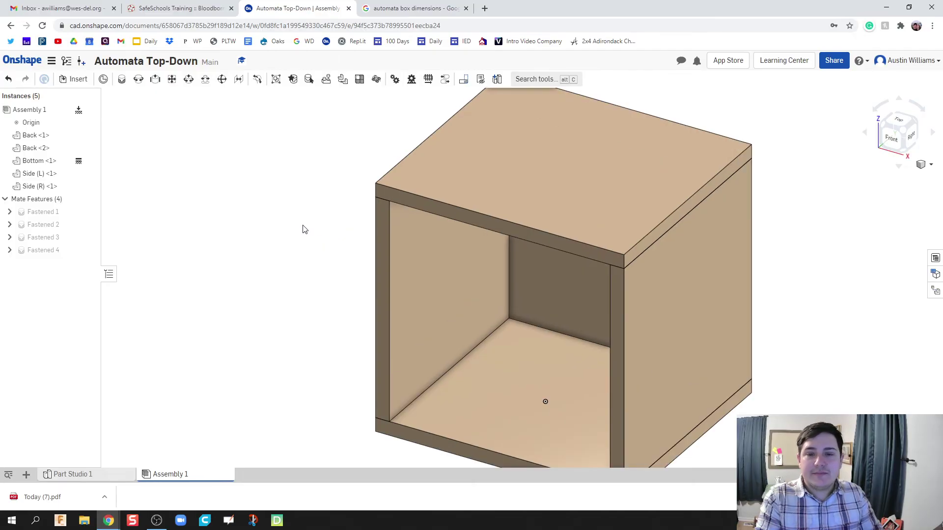
pyautogui.scroll(-3, 246, 231)
# Step: Orbit and shift the finished box into view, then check Part Studio 1 and return to Assembly 1
pyautogui.moveTo(260, 226)
pyautogui.mouseDown(button='right')
pyautogui.moveTo(280, 227)
pyautogui.moveTo(268, 234)
pyautogui.mouseUp(button='right')
pyautogui.moveTo(269, 233); pyautogui.dragTo(423, 280, button='middle')
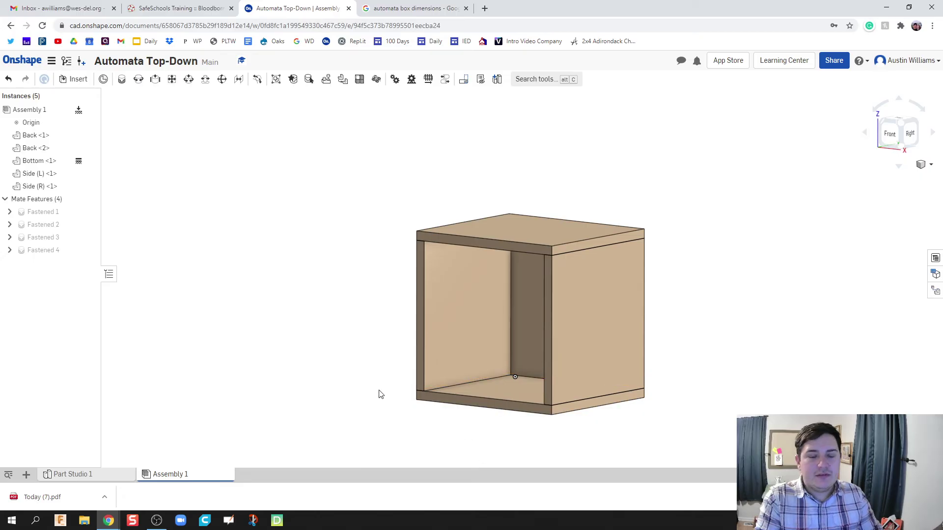
pyautogui.click(82, 476)
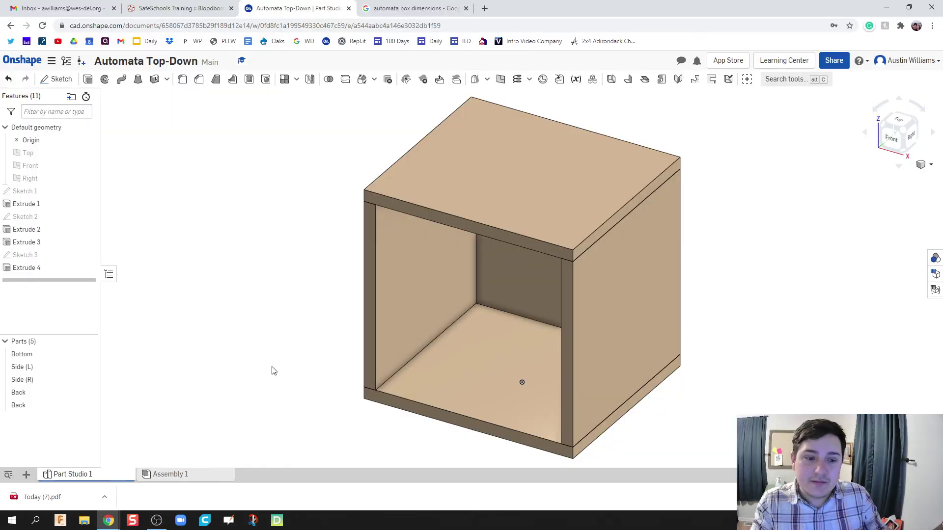
pyautogui.click(170, 475)
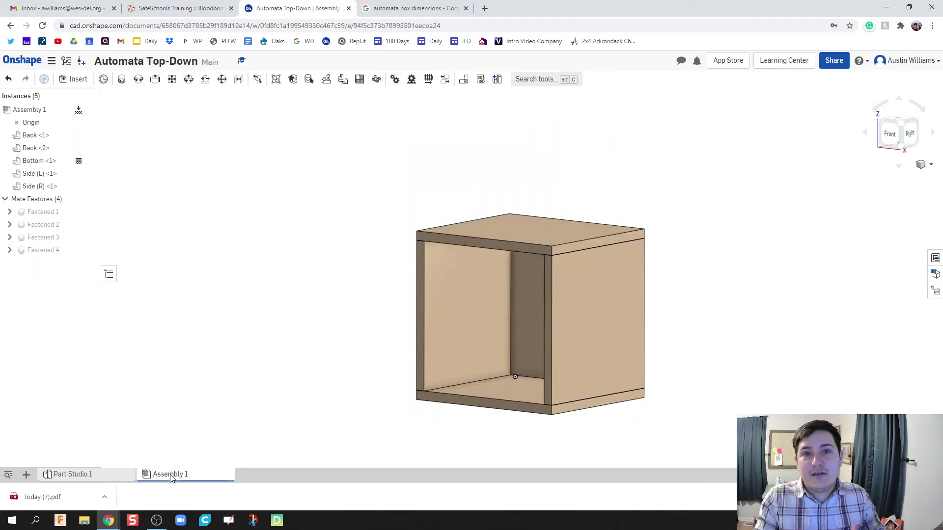